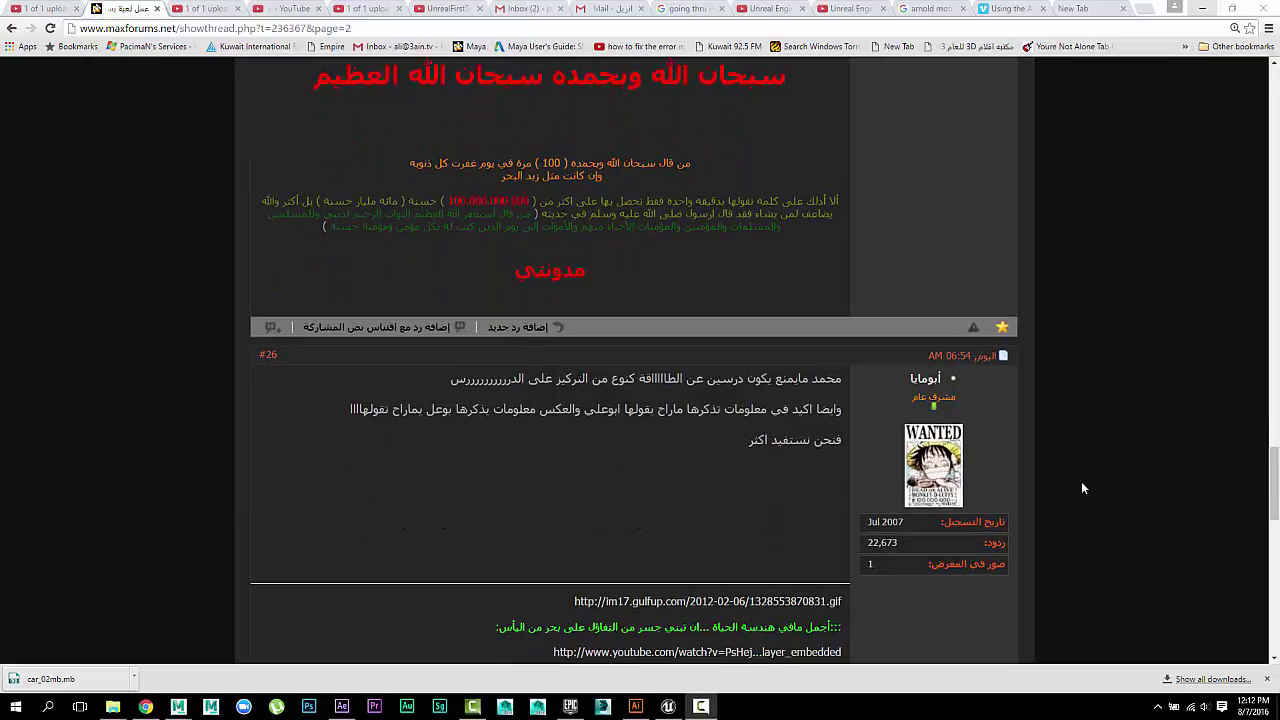
Review the forum thread's replies and the posted "Try Soon" preview video of the health bar lesson.
scroll(1081, 482, "up", 3)
scroll(1081, 488, "up", 3)
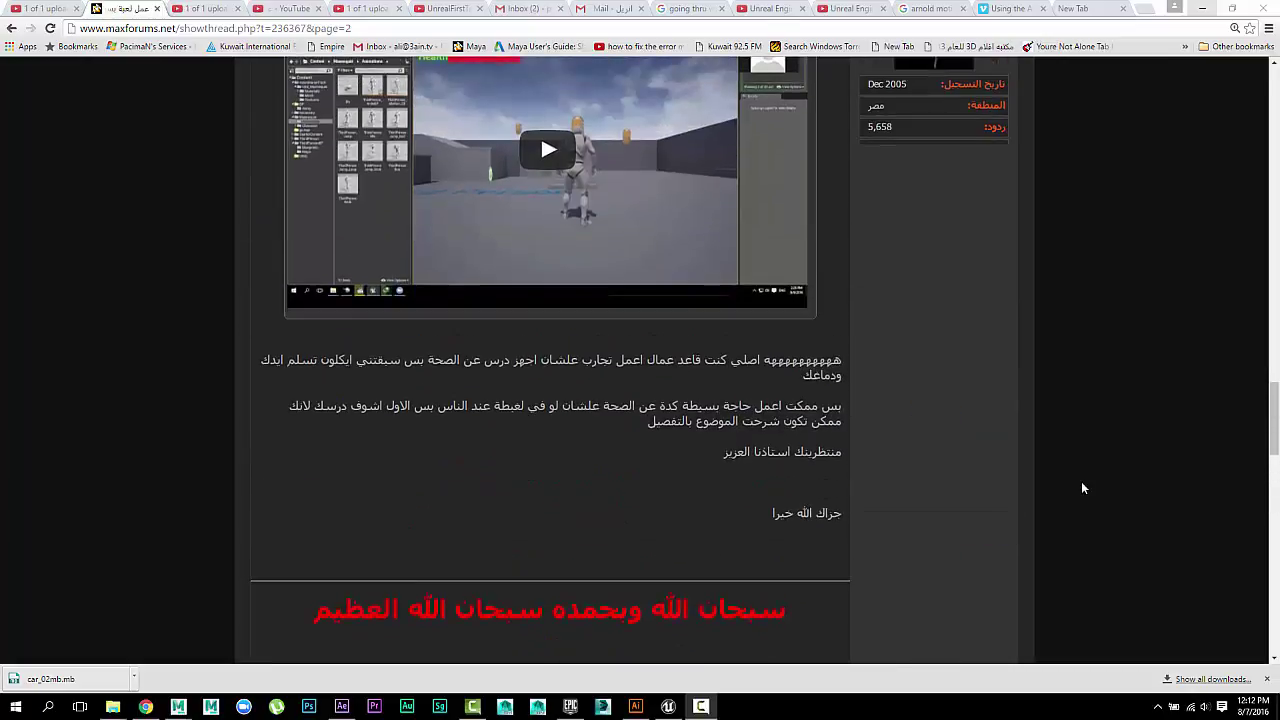
scroll(1081, 488, "up", 1)
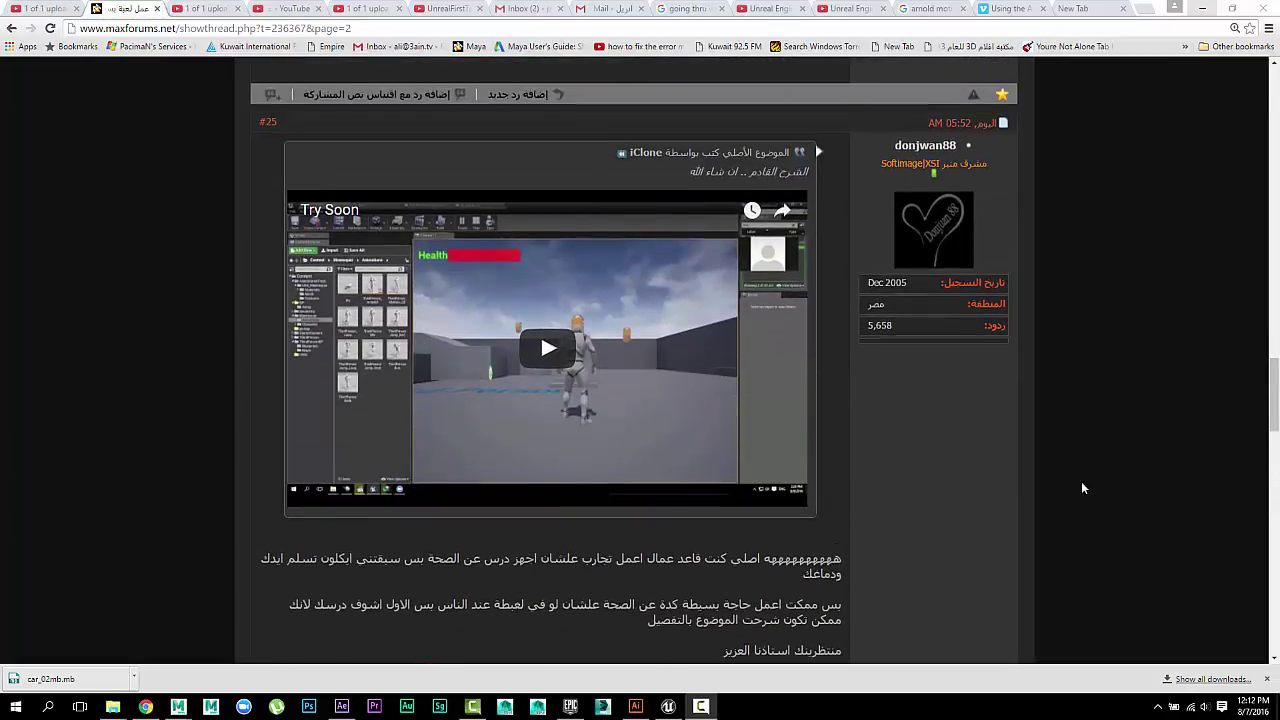
scroll(1081, 488, "up", 2)
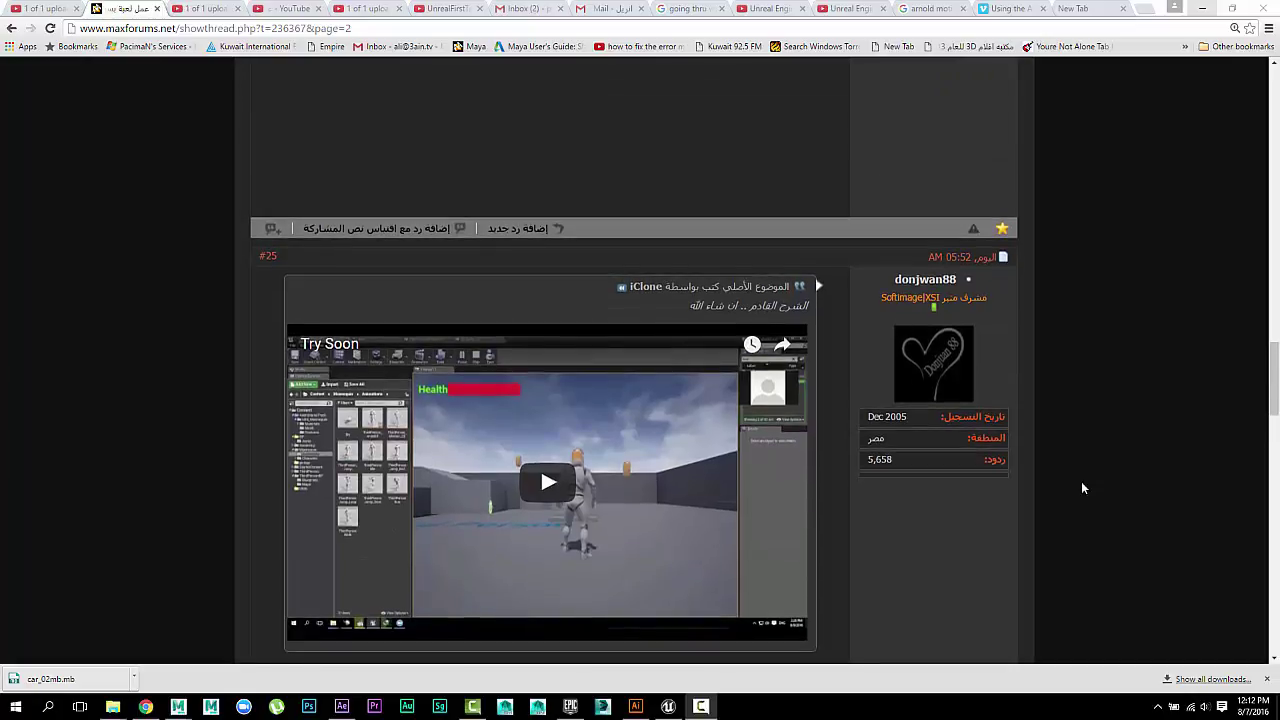
scroll(1081, 488, "down", 2)
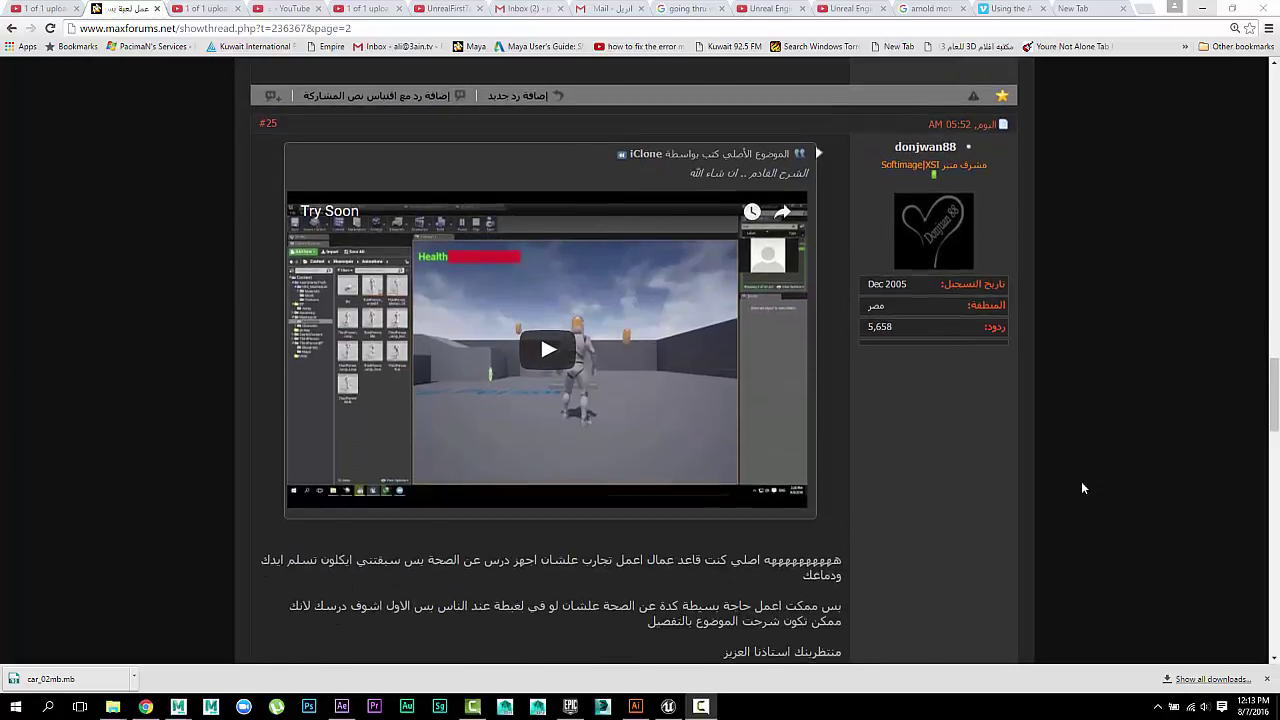
scroll(1081, 488, "up", 6)
scroll(1081, 488, "up", 8)
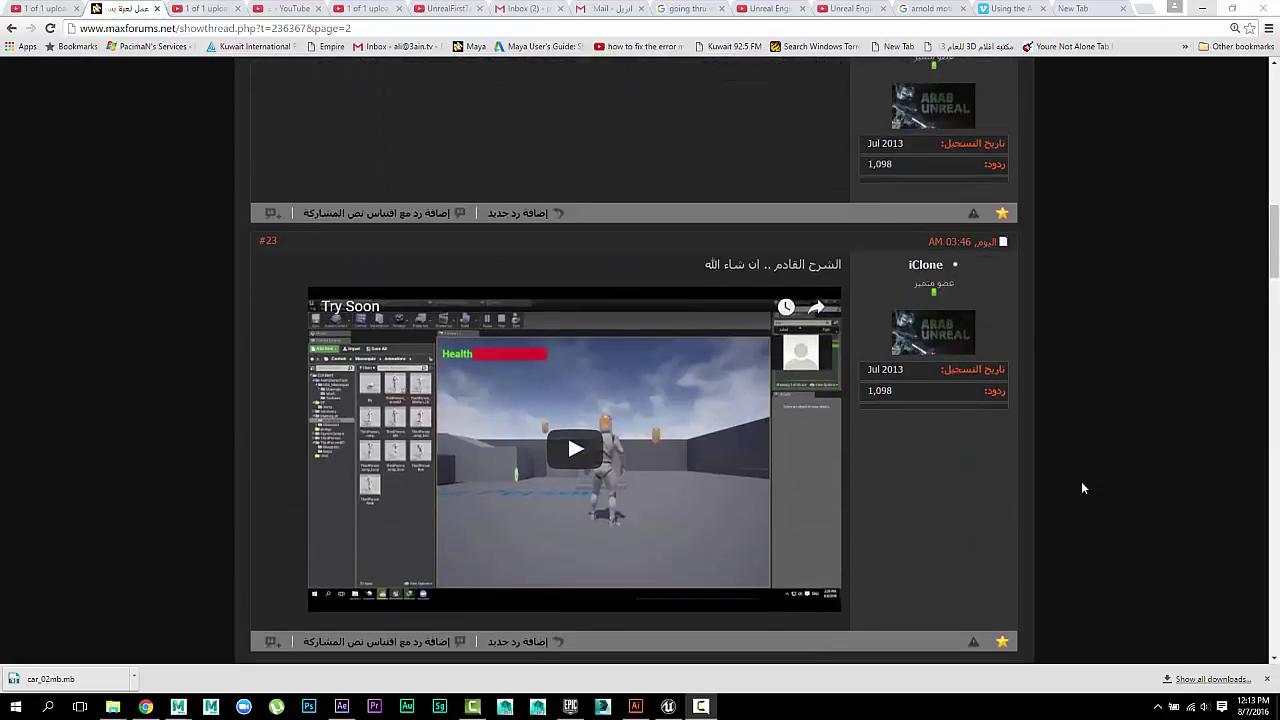
scroll(1081, 488, "down", 2)
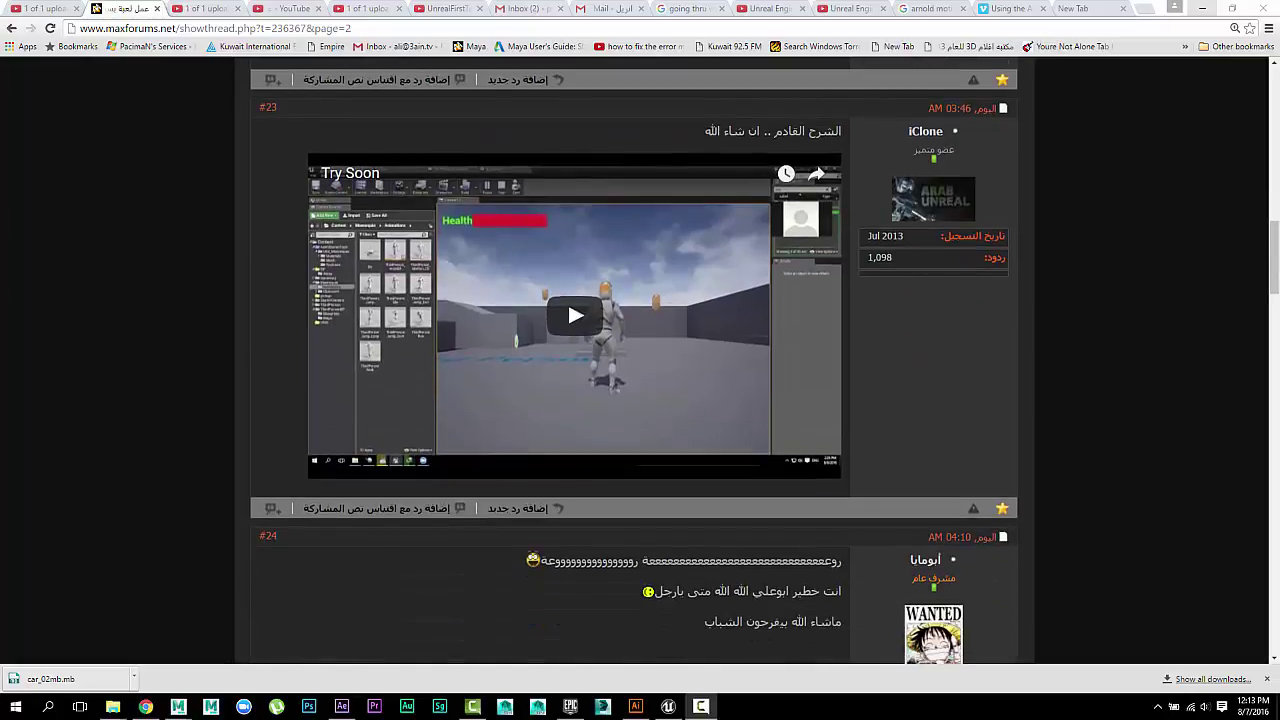
Switch to the Unreal Editor and inspect the hollow B3 building in the level from outside.
left_click(669, 707)
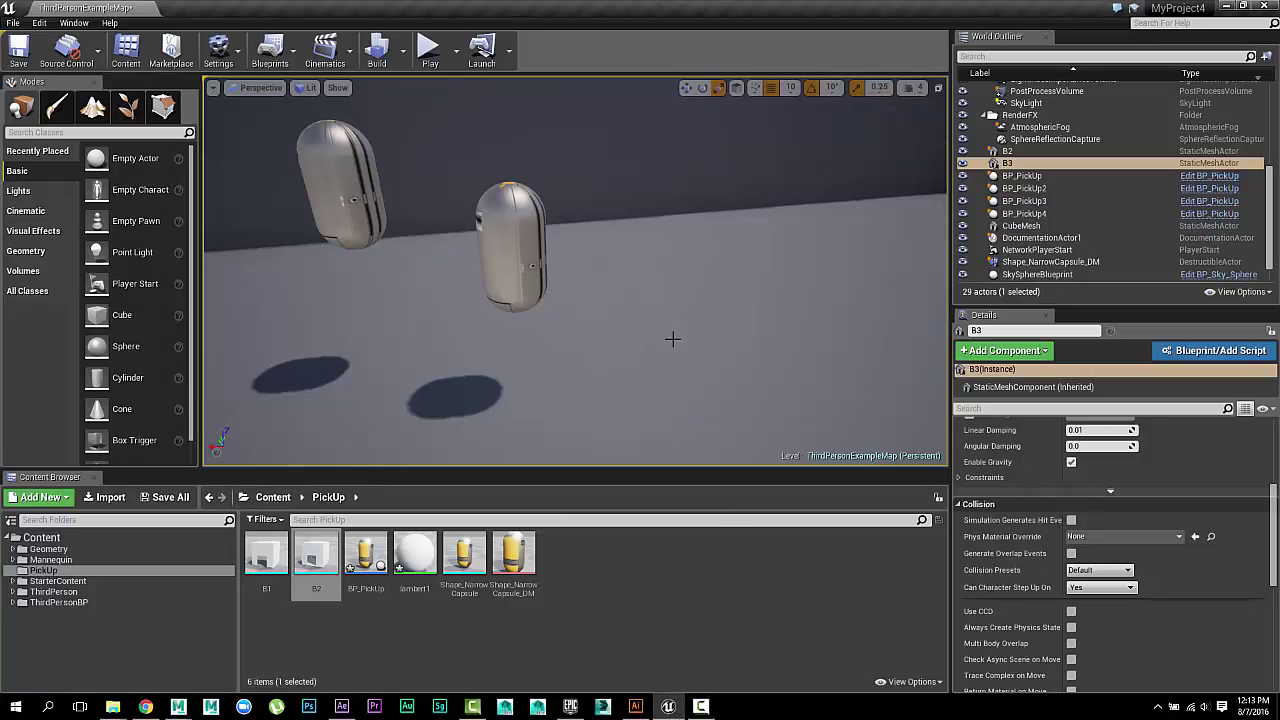
key("s")
right_click_drag(562, 297, 621, 290)
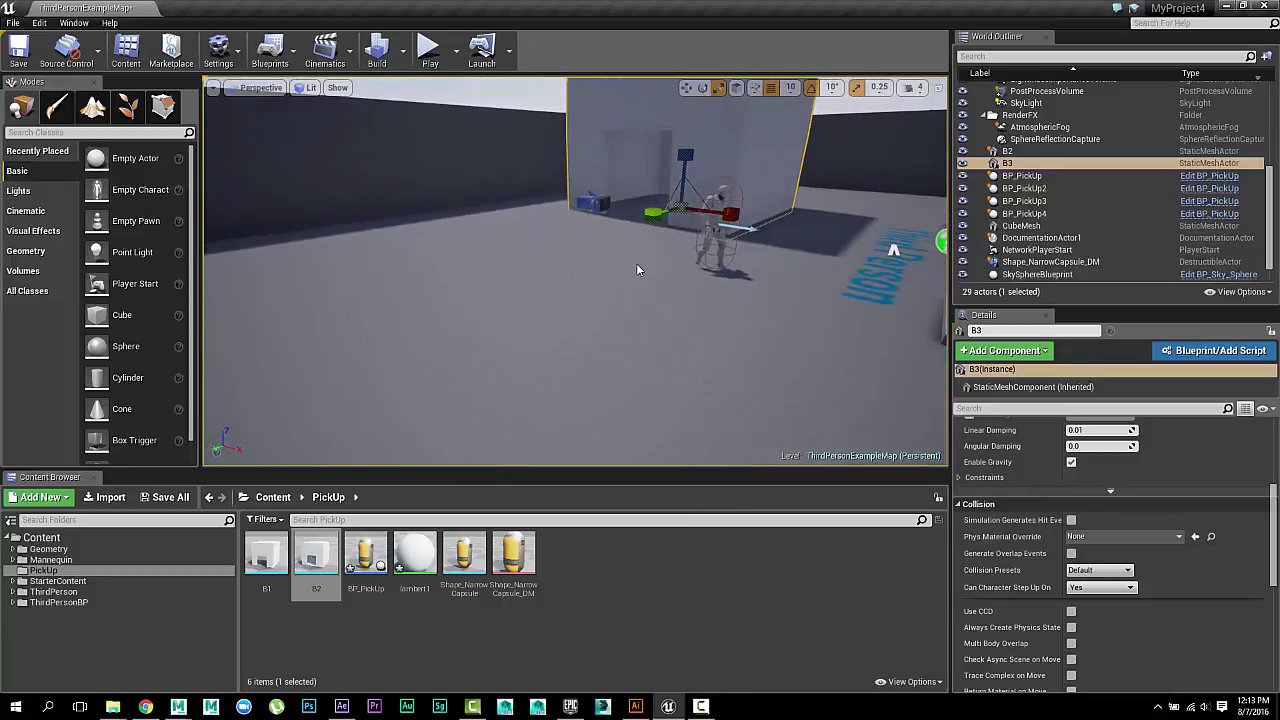
middle_click_drag(636, 248, 710, 188)
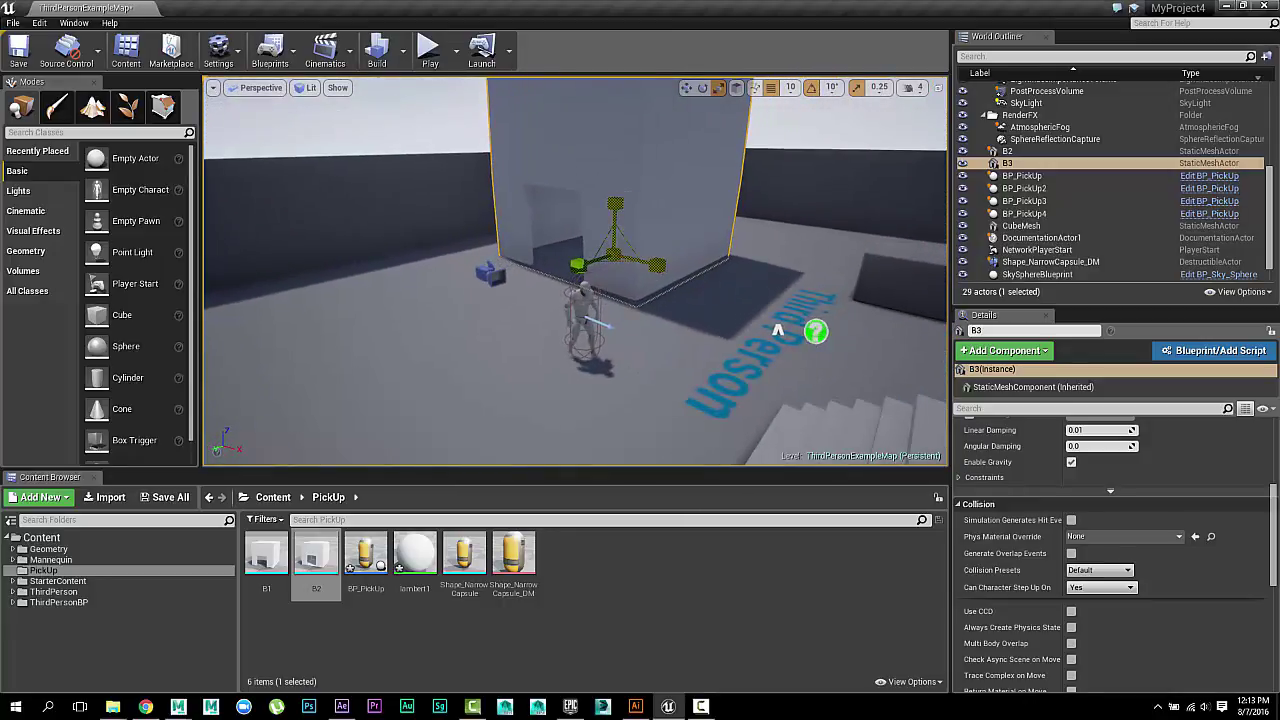
left_click_drag(532, 362, 660, 332, "alt")
middle_click_drag(487, 370, 401, 379)
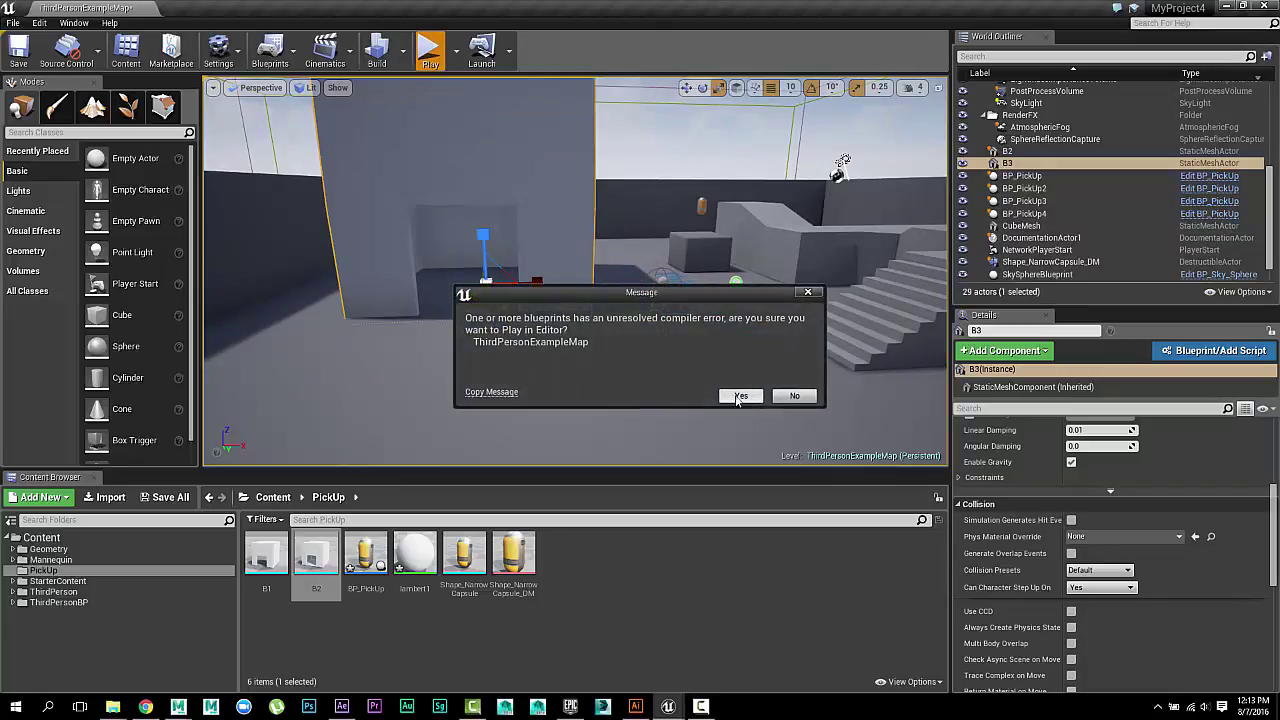
Play the level despite the blueprint compiler error and run the character through the B3 building.
left_click(740, 396)
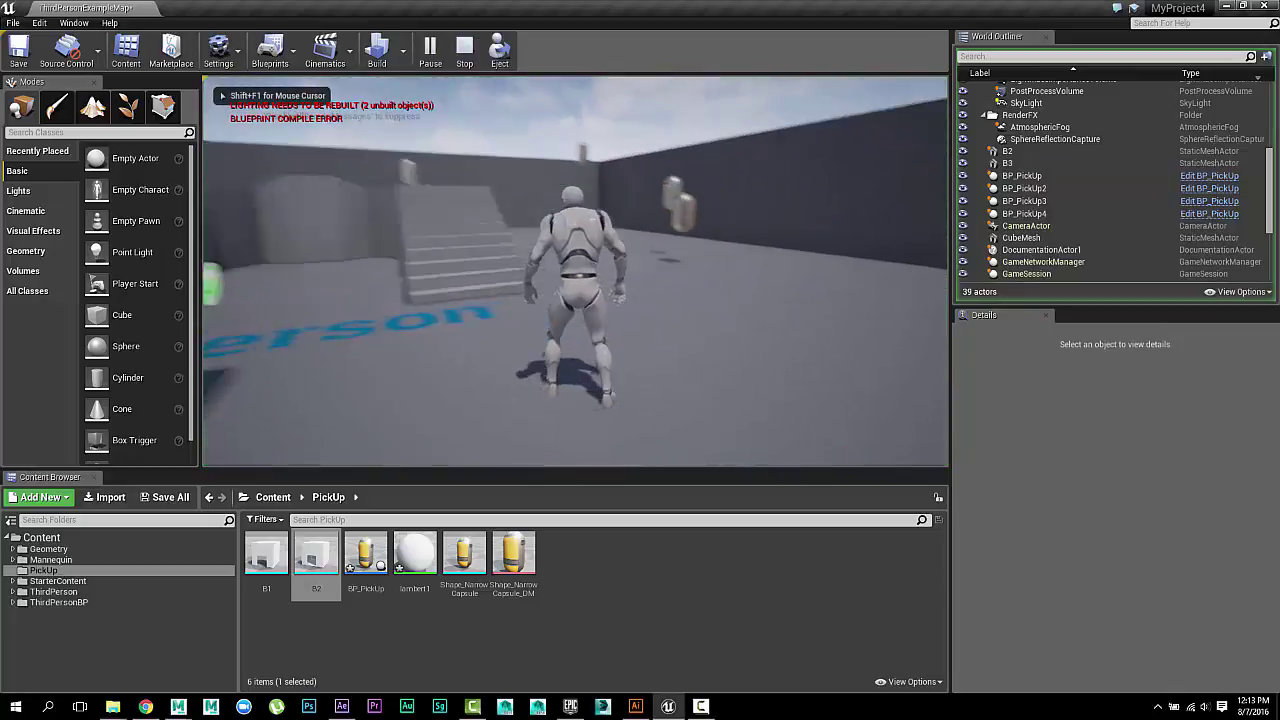
key("w")
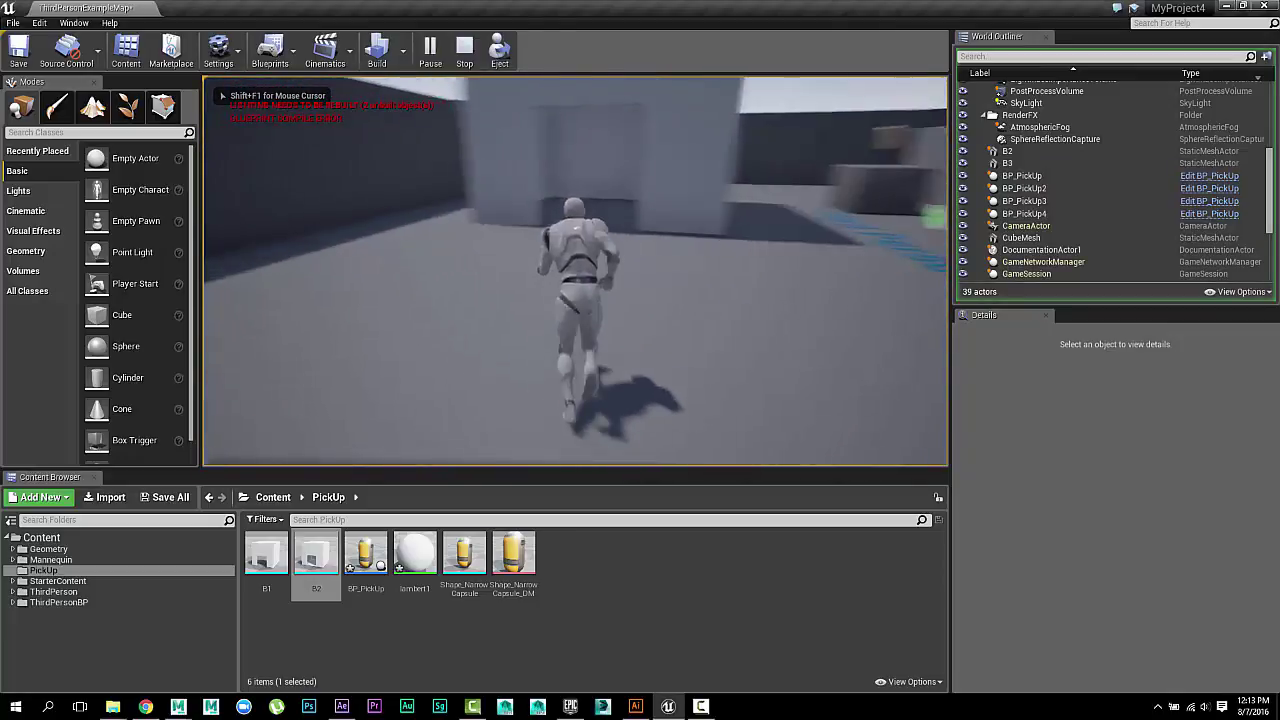
key("w")
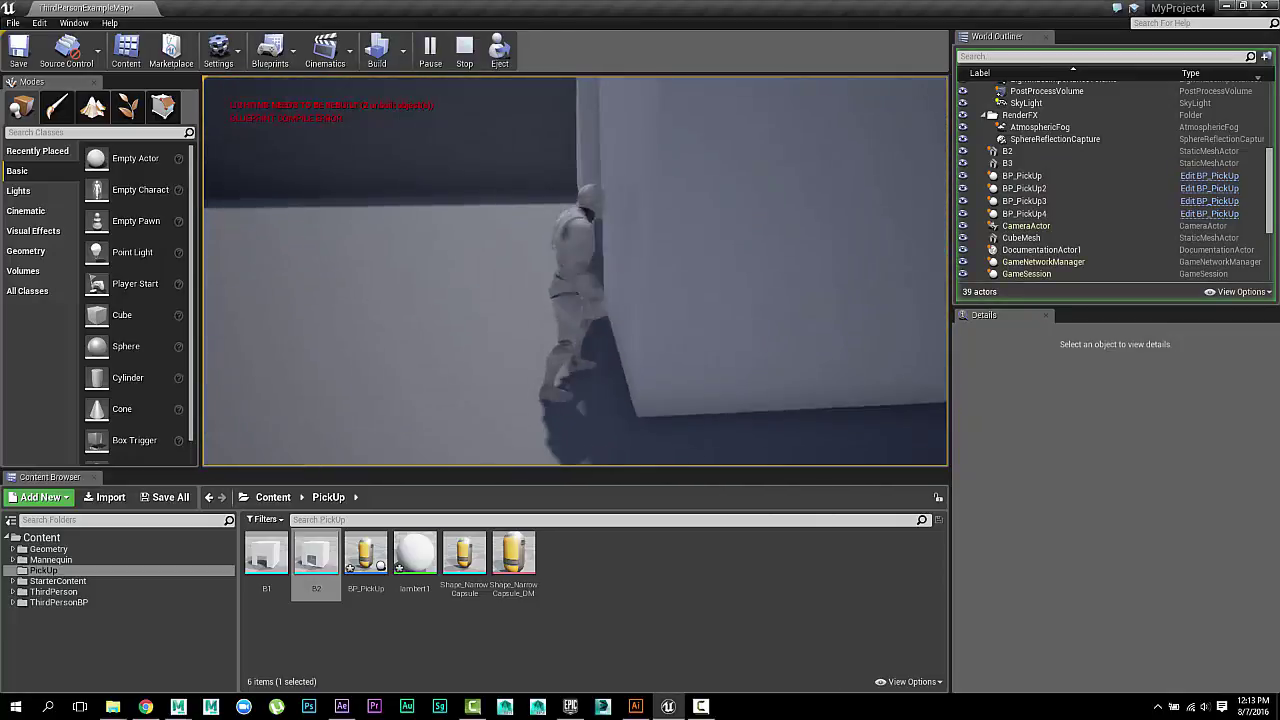
key("w")
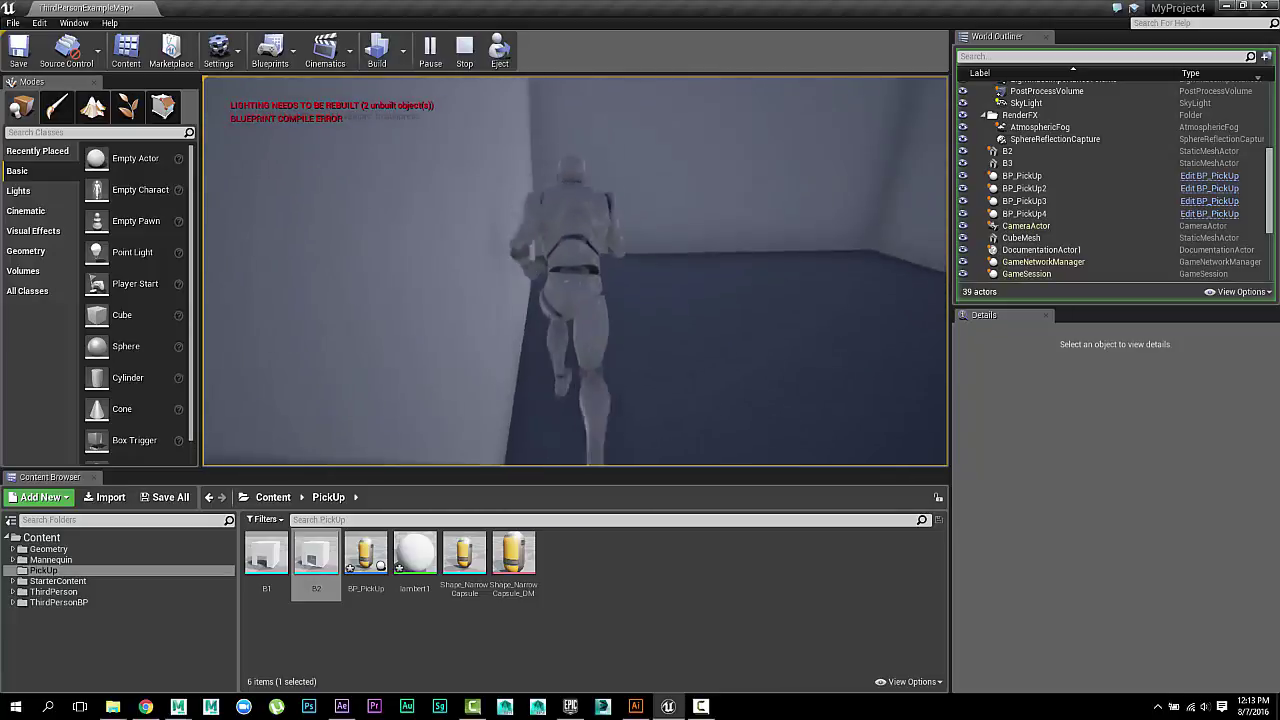
key("w")
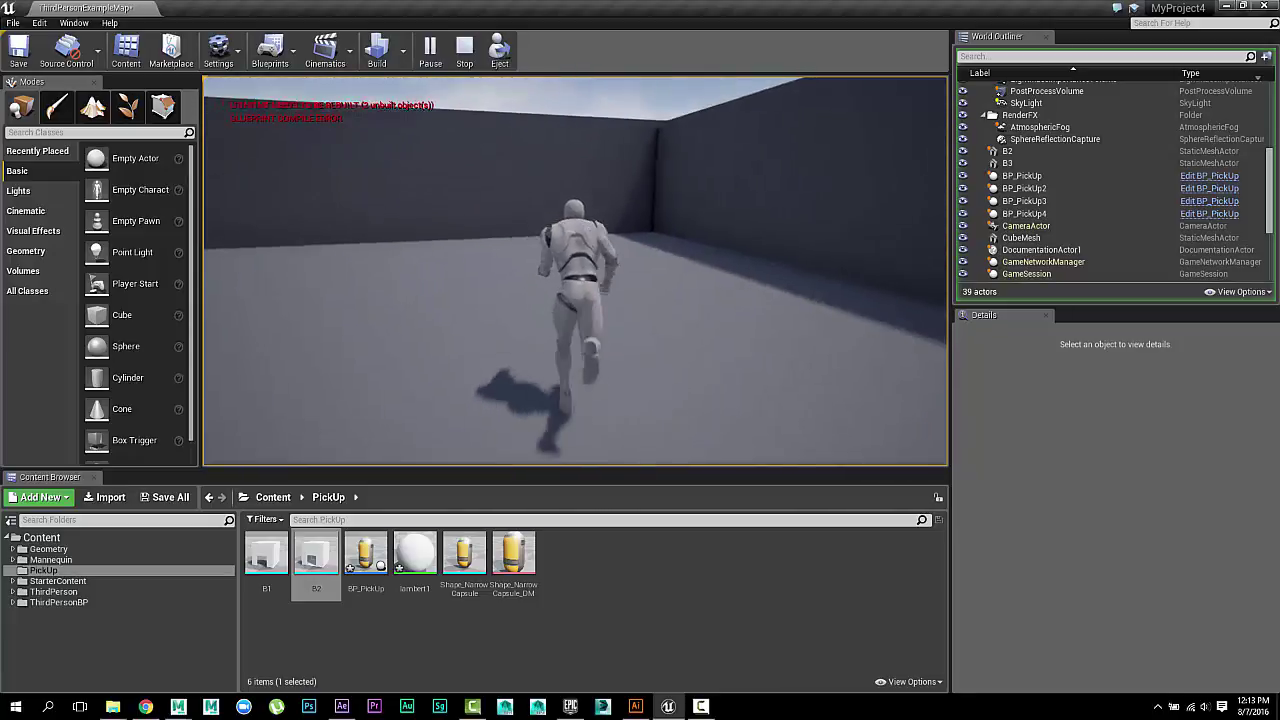
key("w")
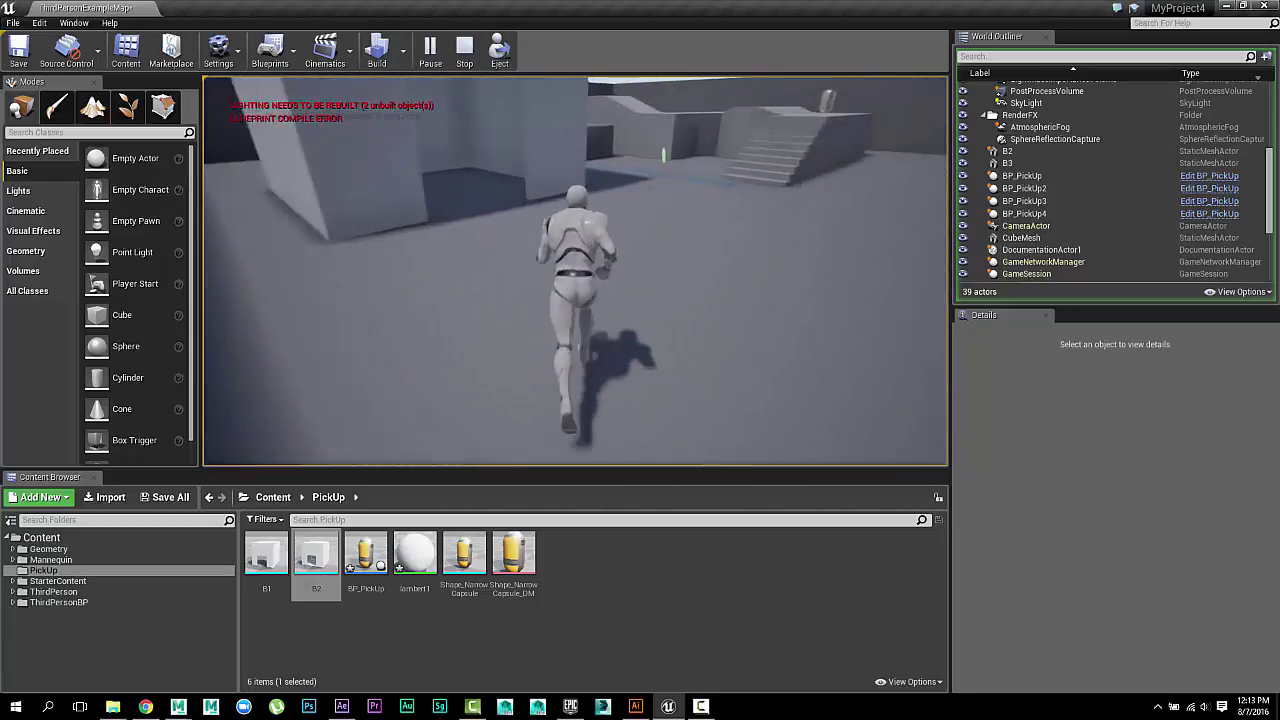
Run the character over the raised platform to the floating capsules, test shattering one, and stop playing.
key("w")
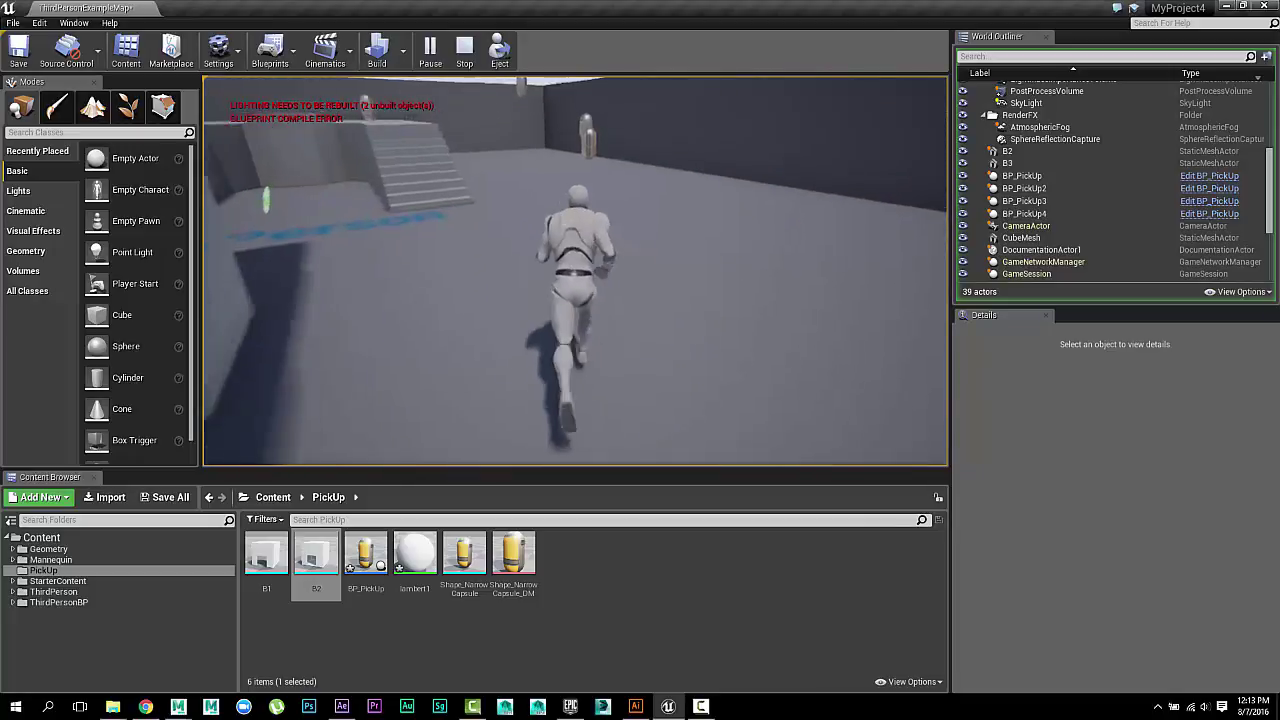
key("w")
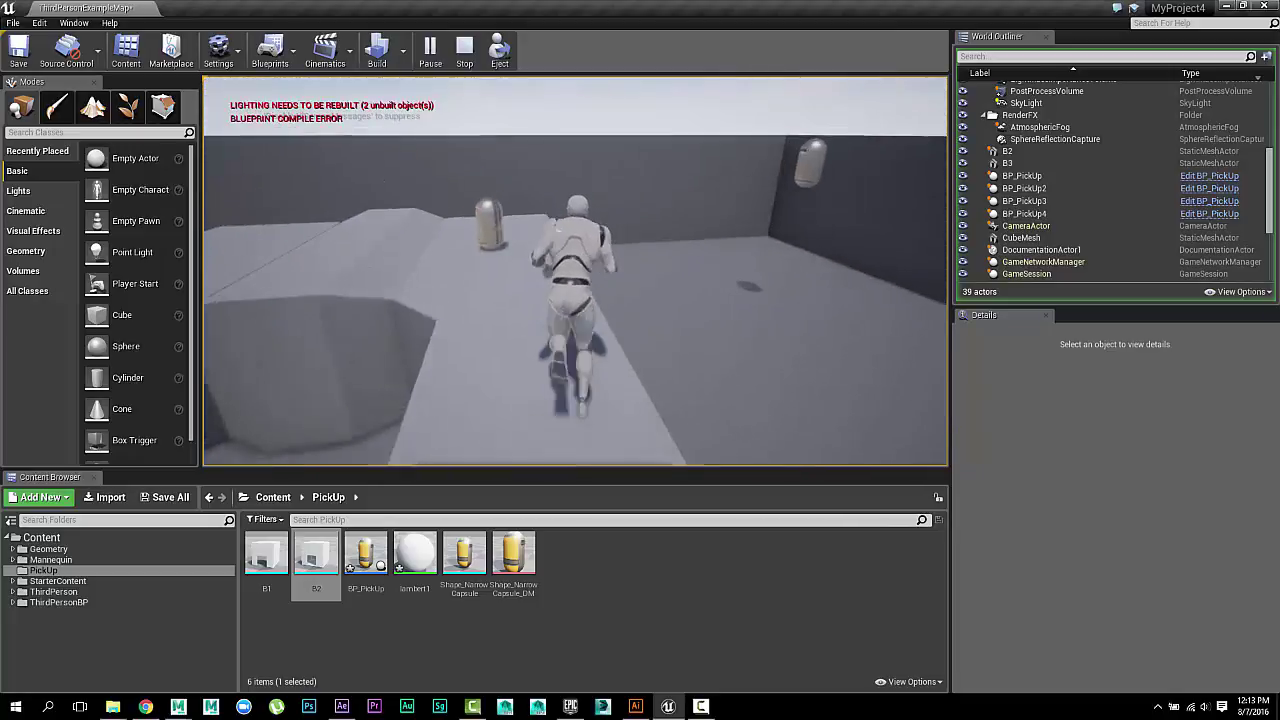
key("w")
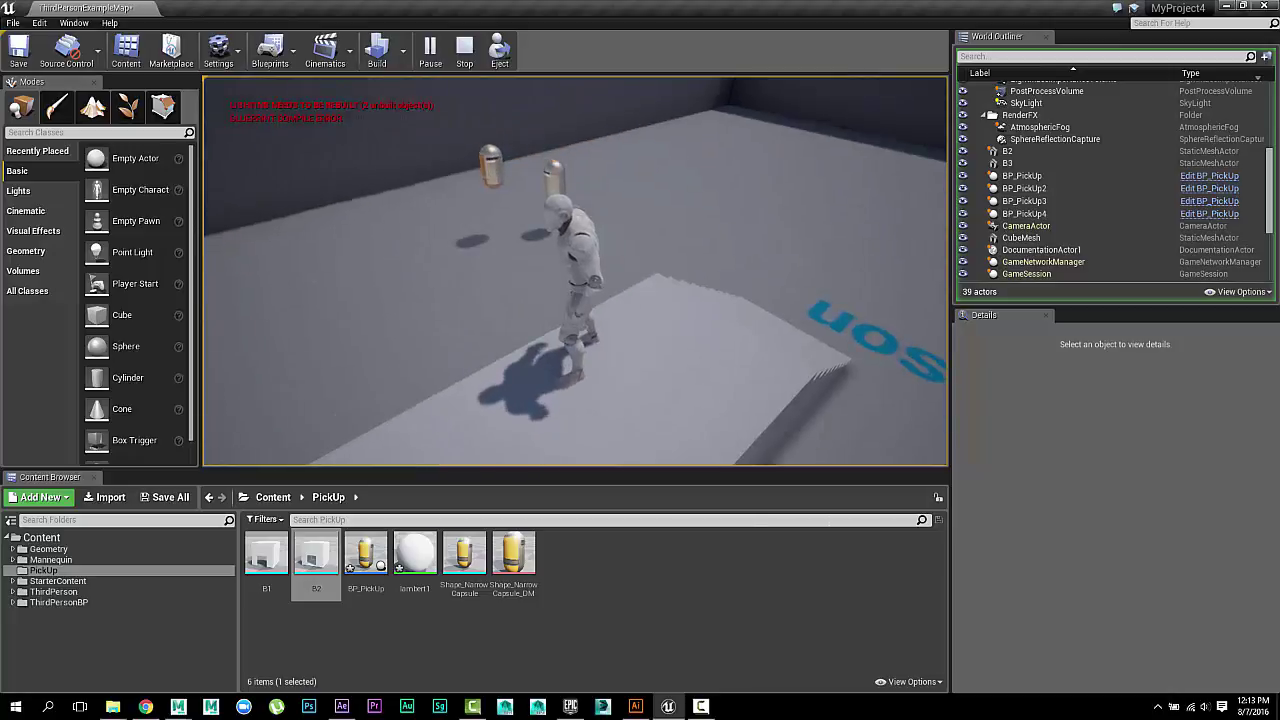
key("w")
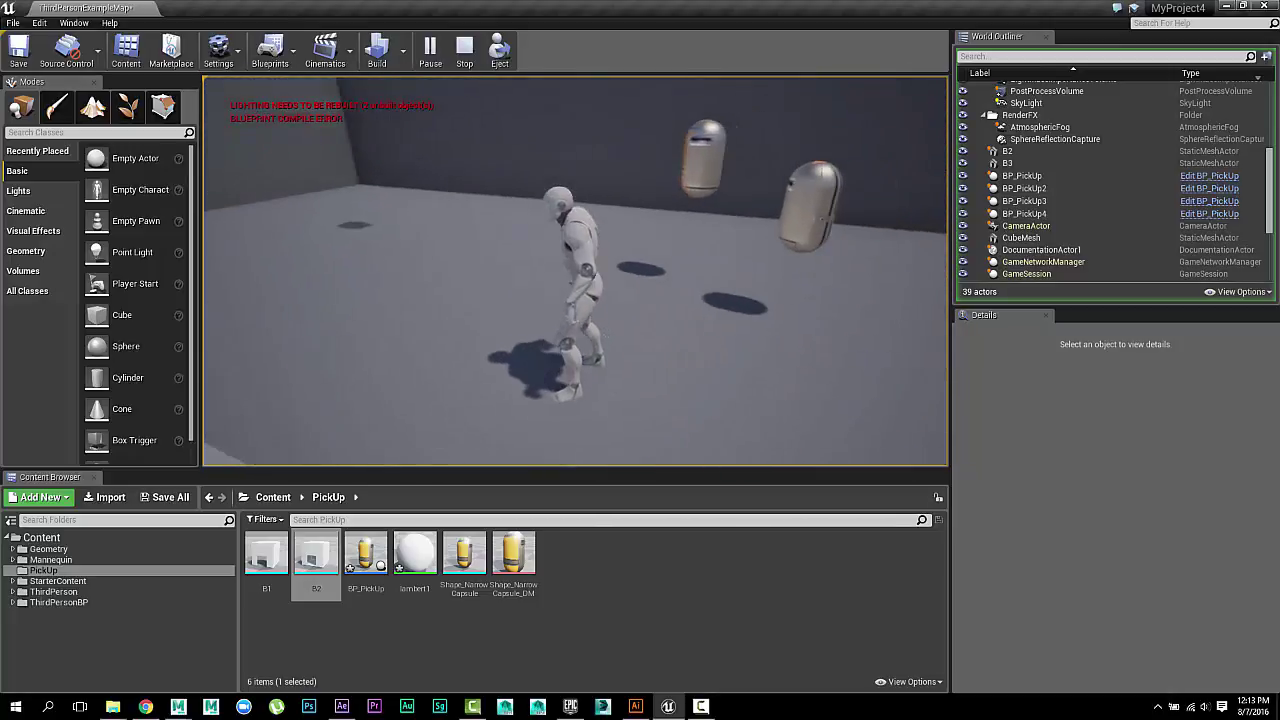
key("w")
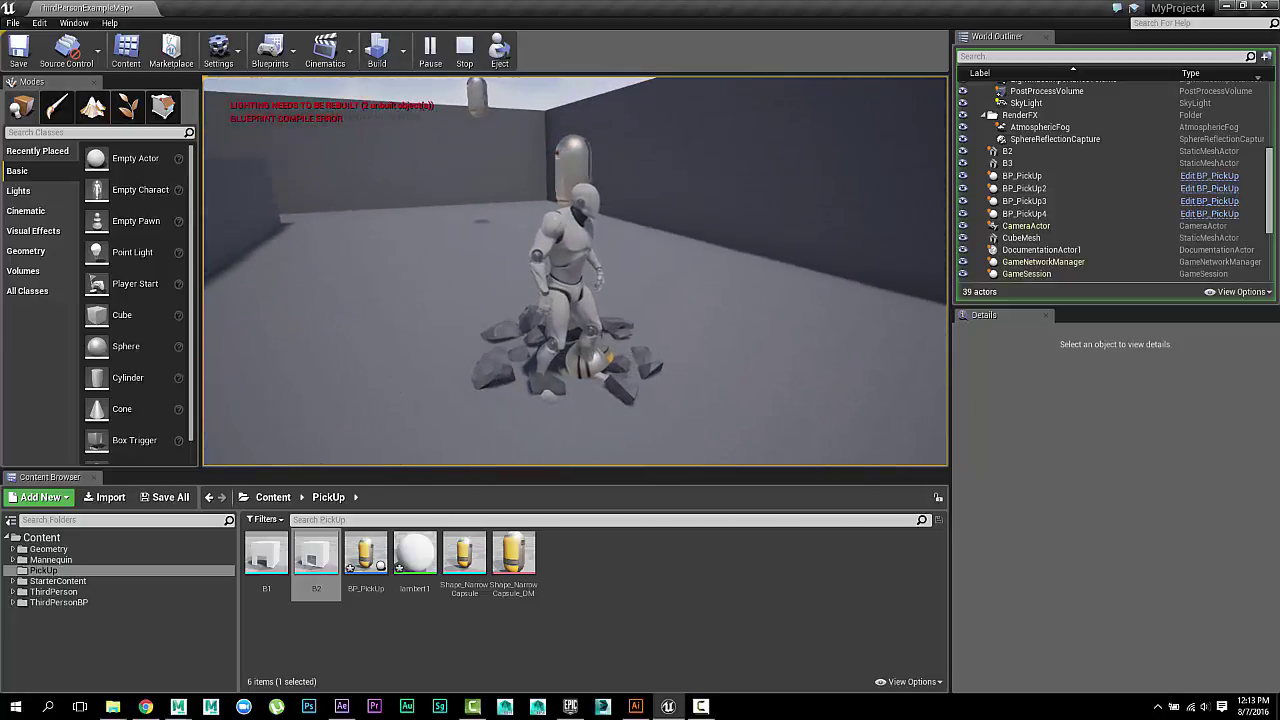
key("Escape")
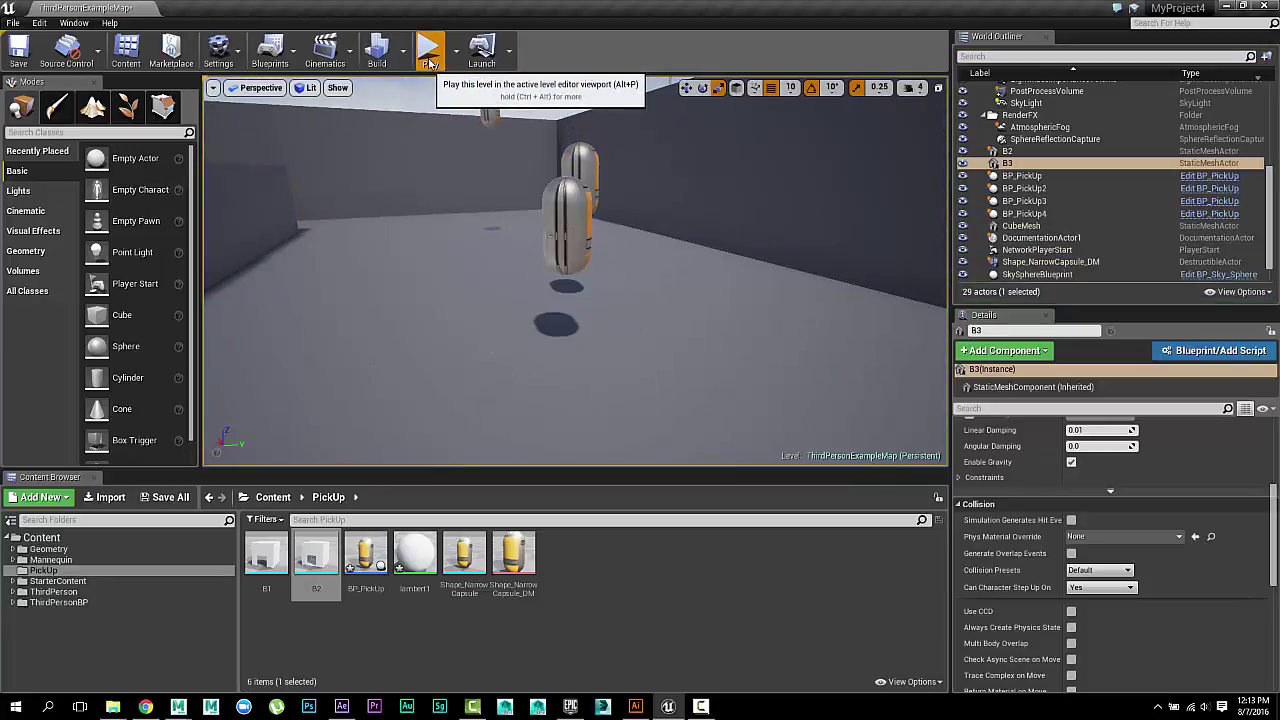
Play the level again from beside the capsules, shatter one, examine its debris, and end the session.
left_click(741, 396)
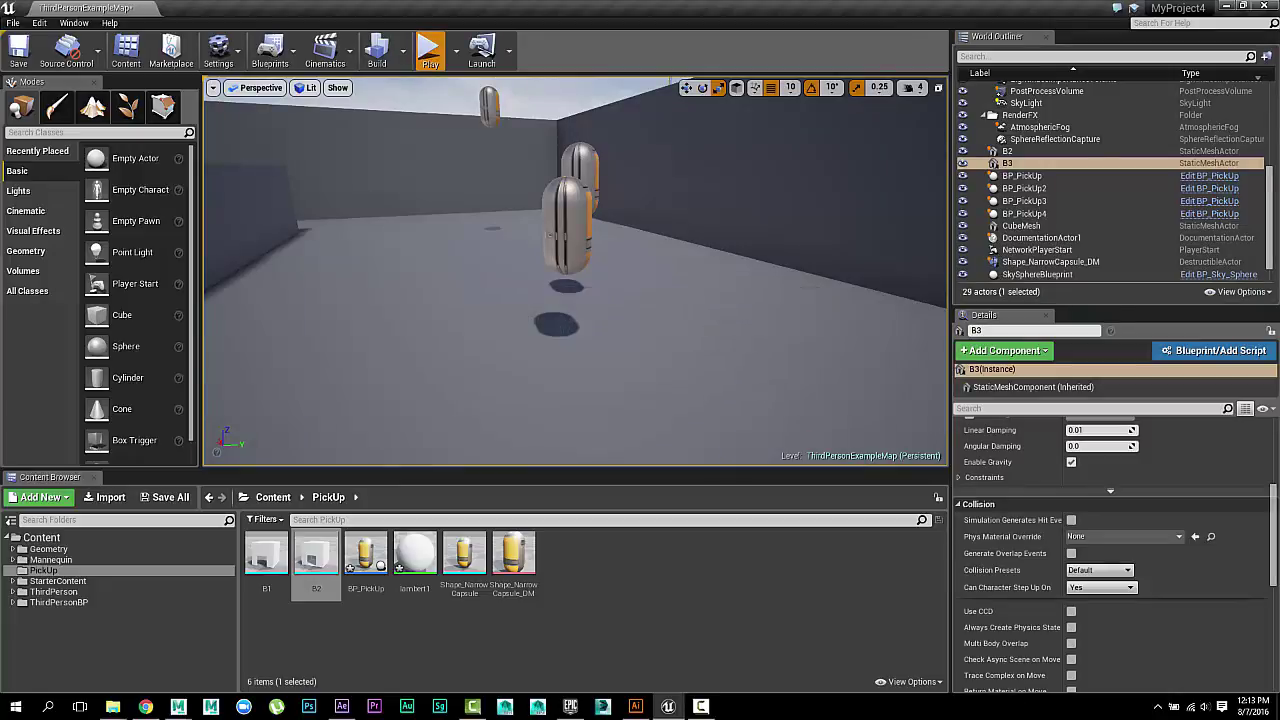
key("w")
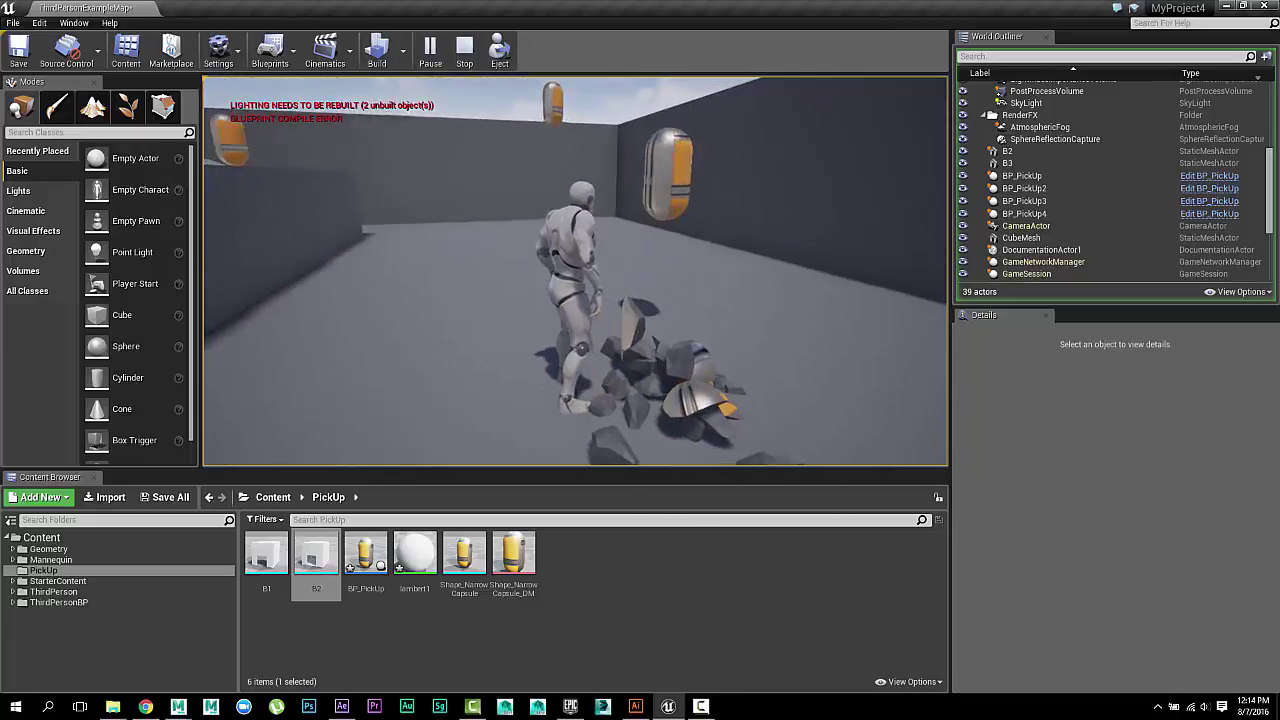
key("w")
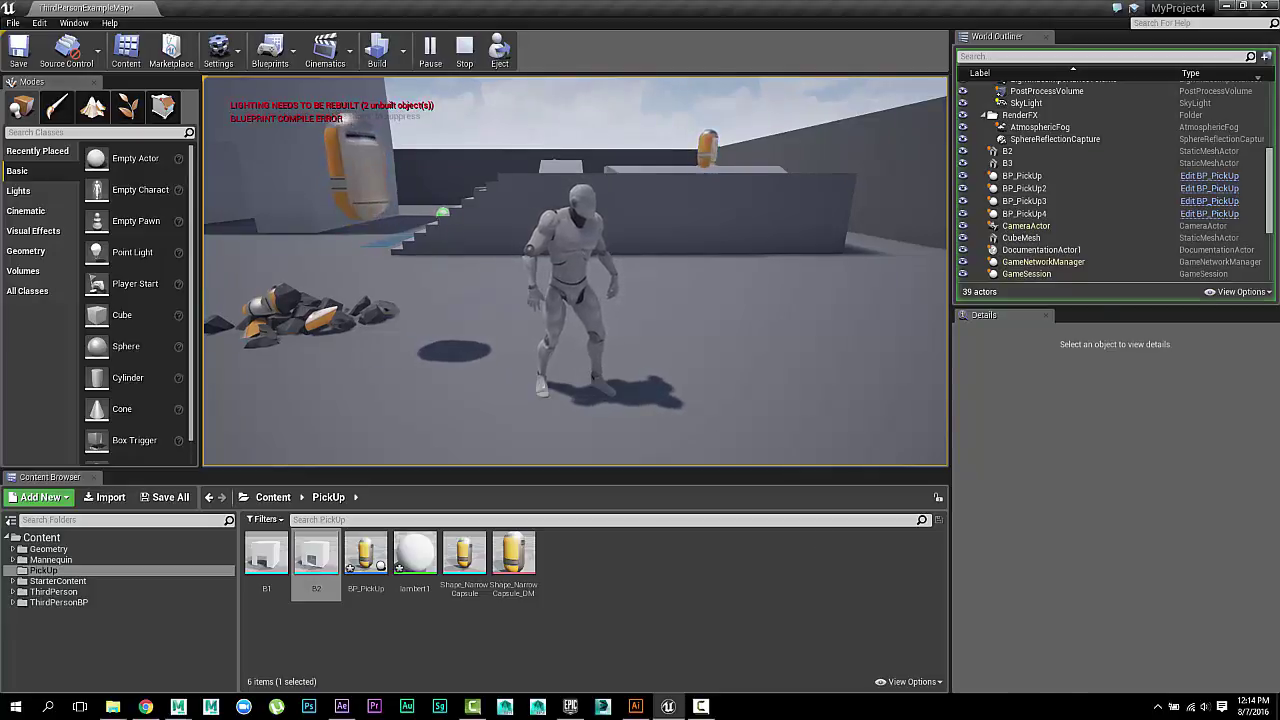
key("Escape")
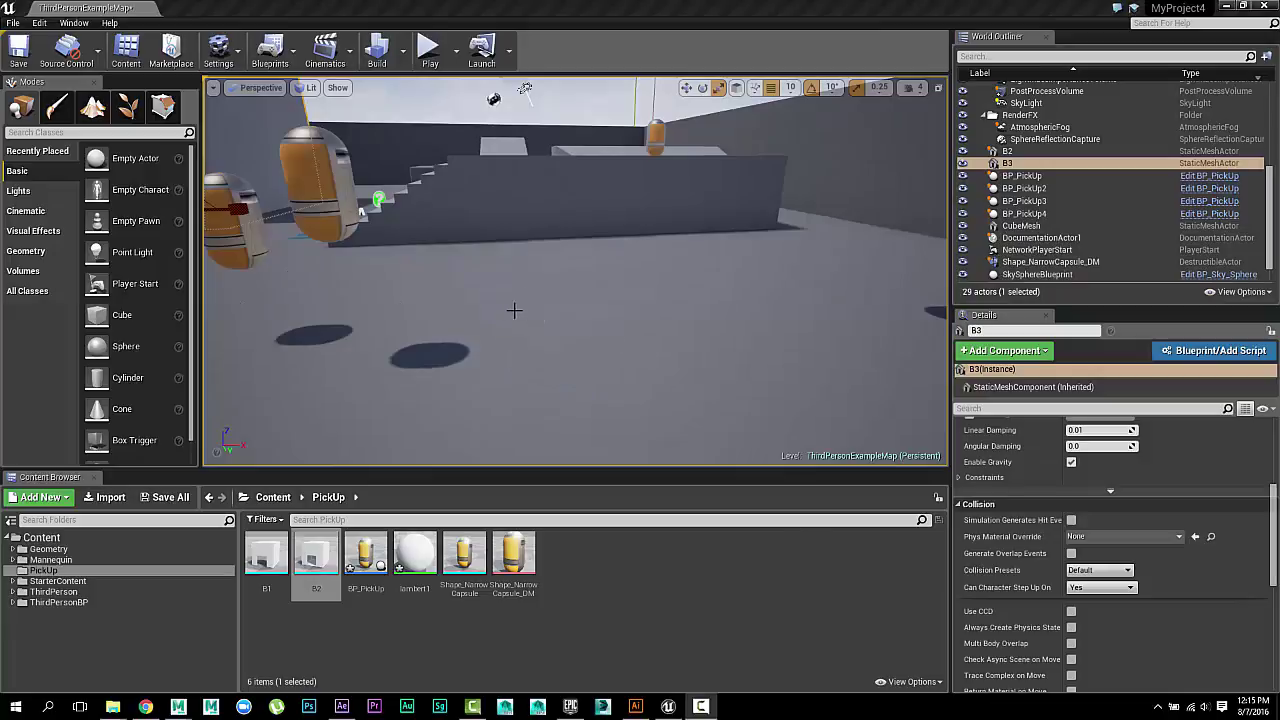
Force delete the B1 and B2 static meshes from the PickUp folder.
right_click_drag(442, 313, 475, 276)
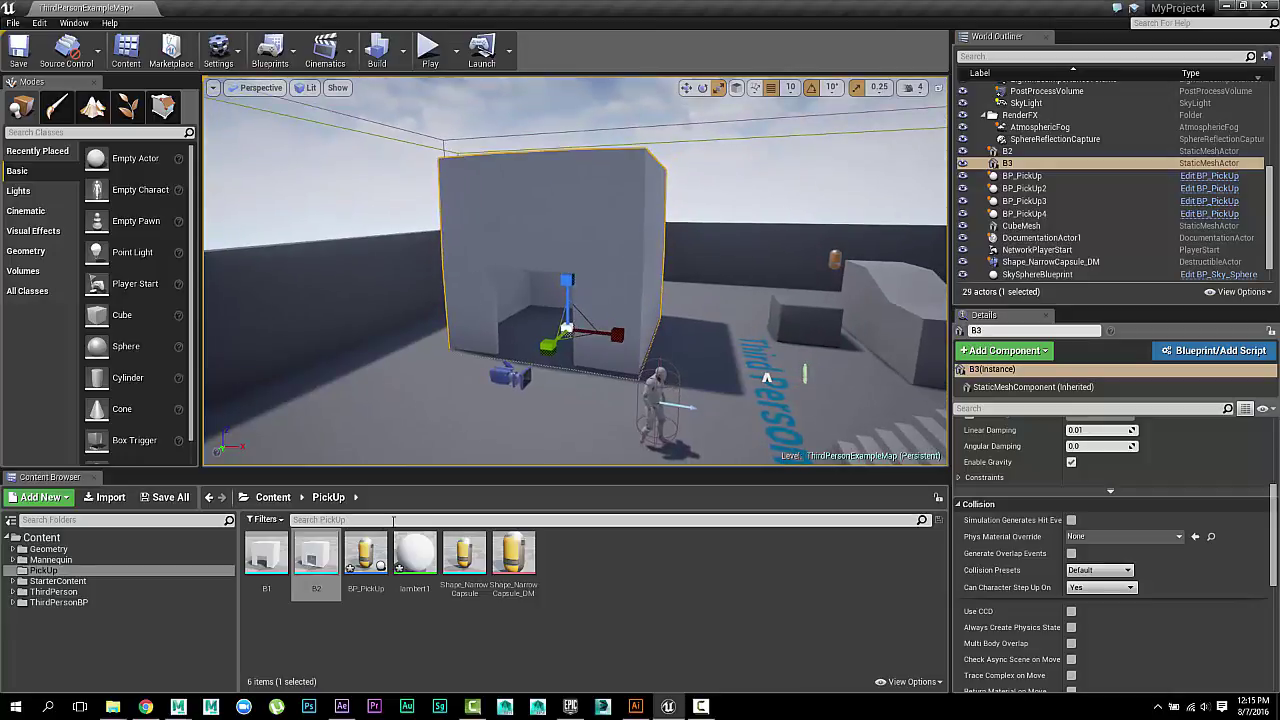
left_click(311, 563)
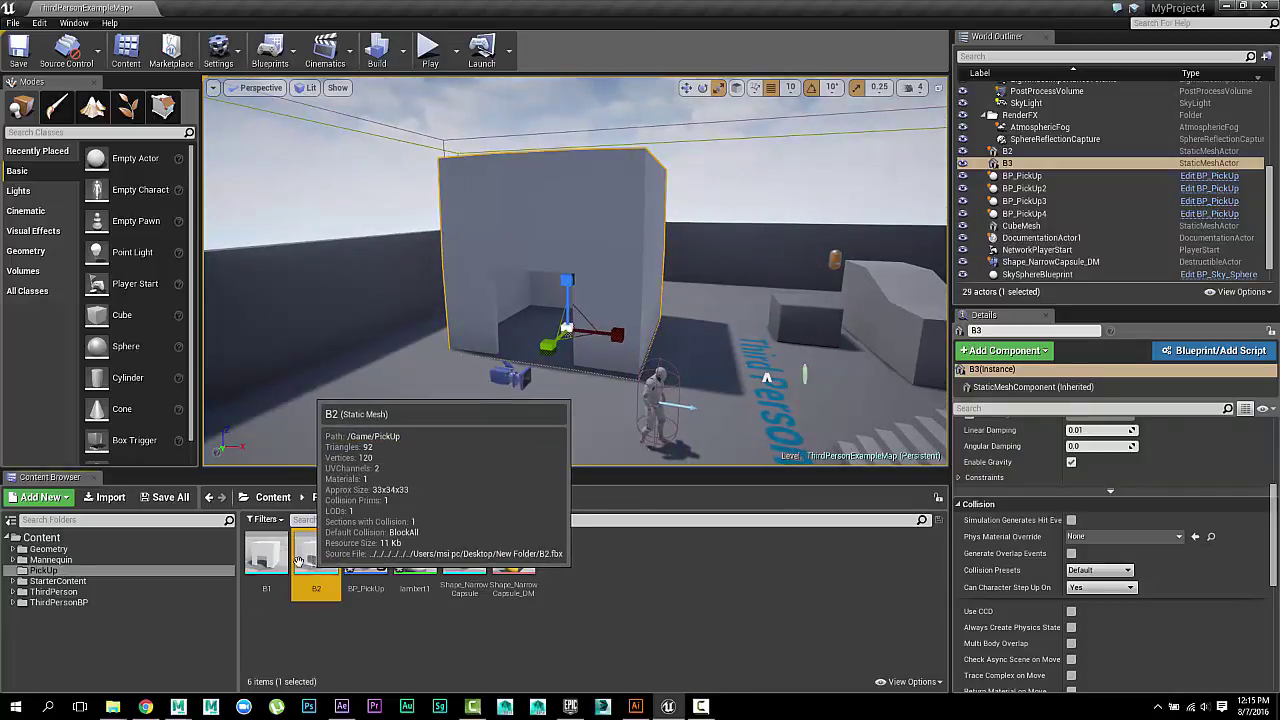
left_click(275, 560, "ctrl")
right_click(272, 560)
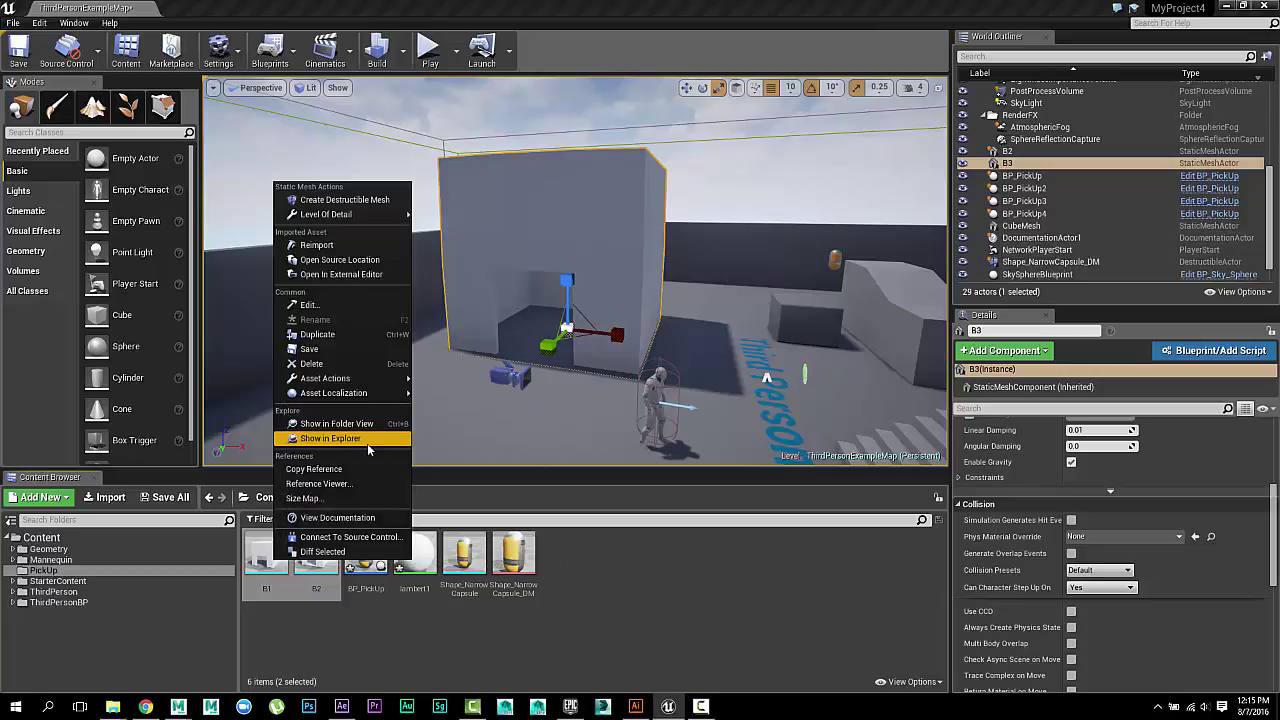
left_click(311, 363)
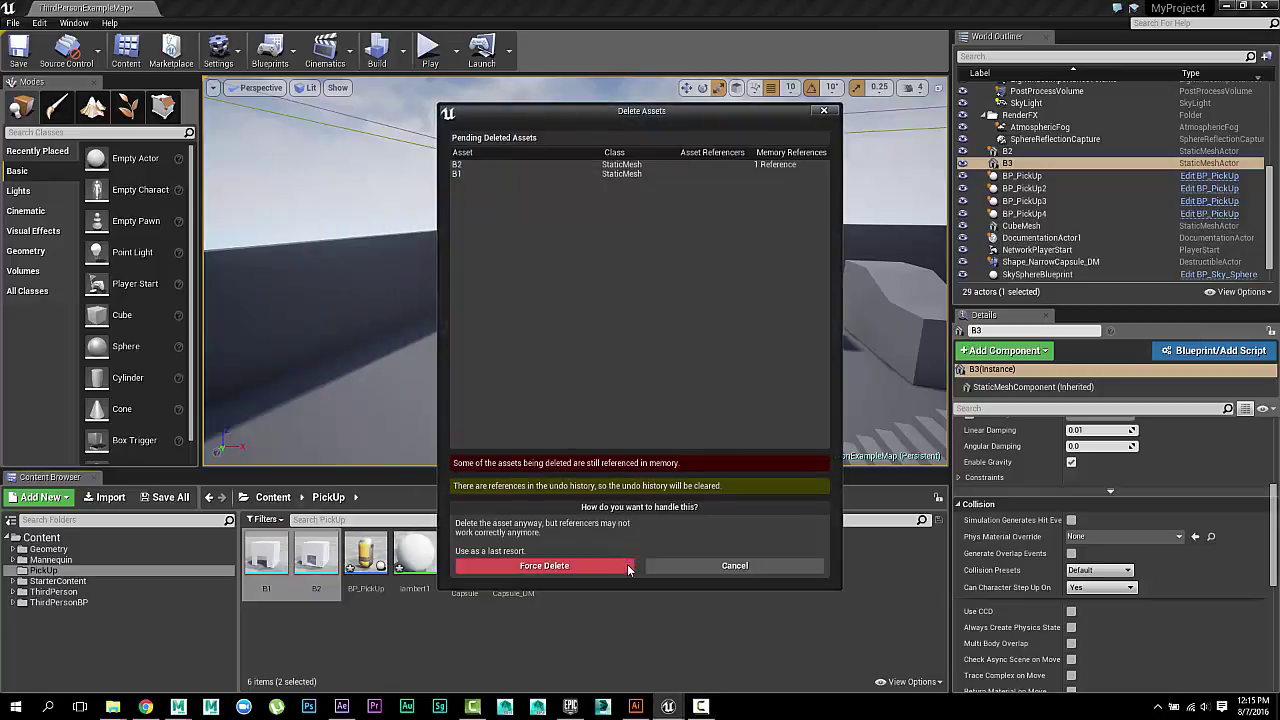
left_click(600, 566)
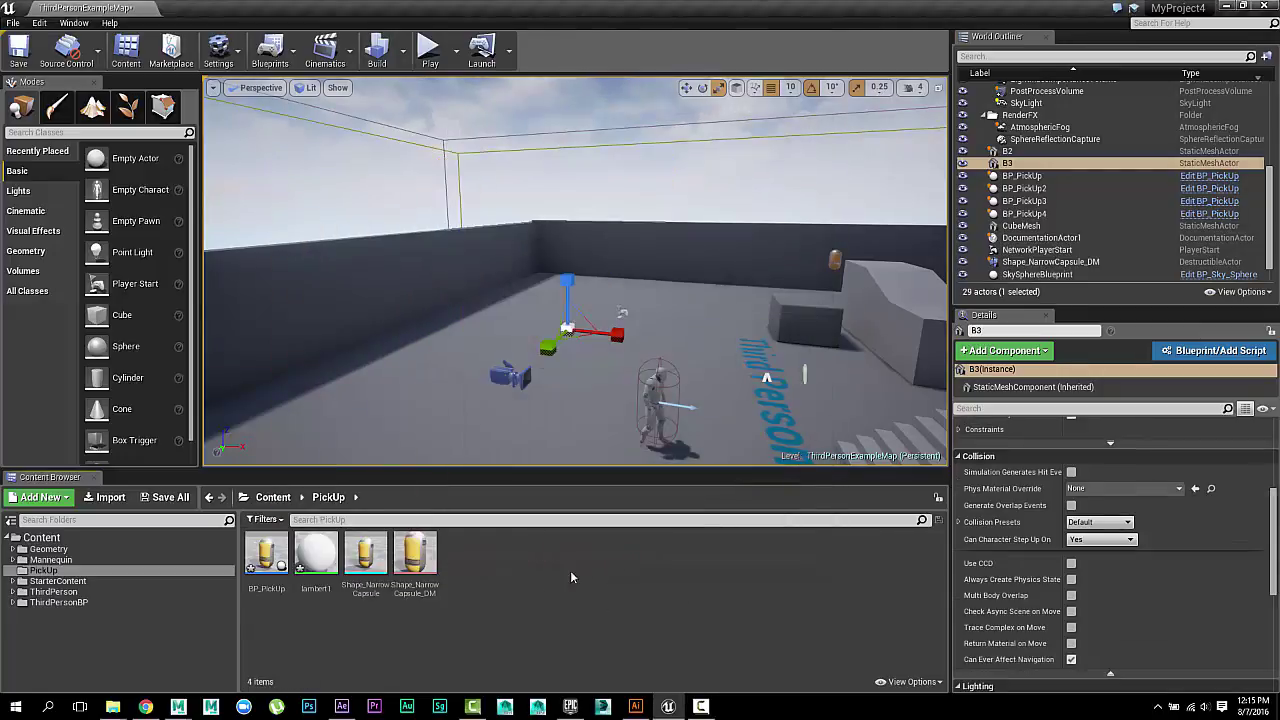
Import B2.fbx from the desktop's New Folder into the PickUp folder with the default FBX options and dismiss the message log.
right_click(498, 583)
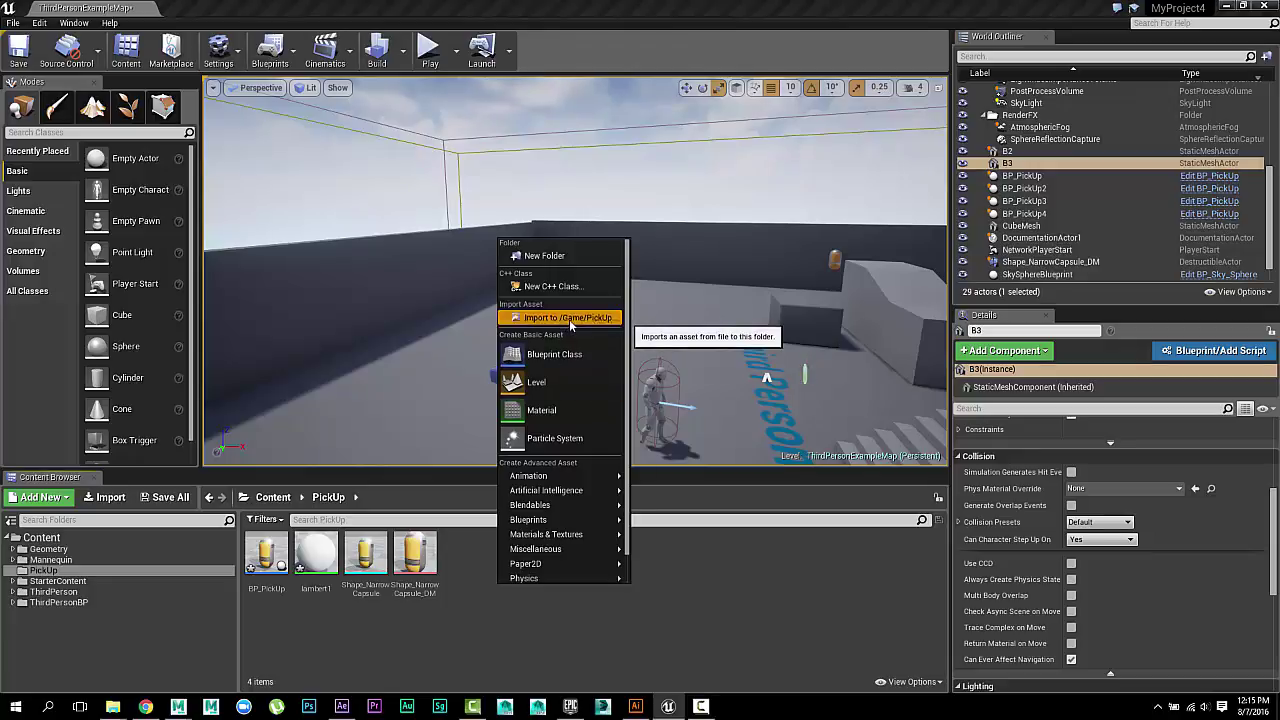
left_click(569, 319)
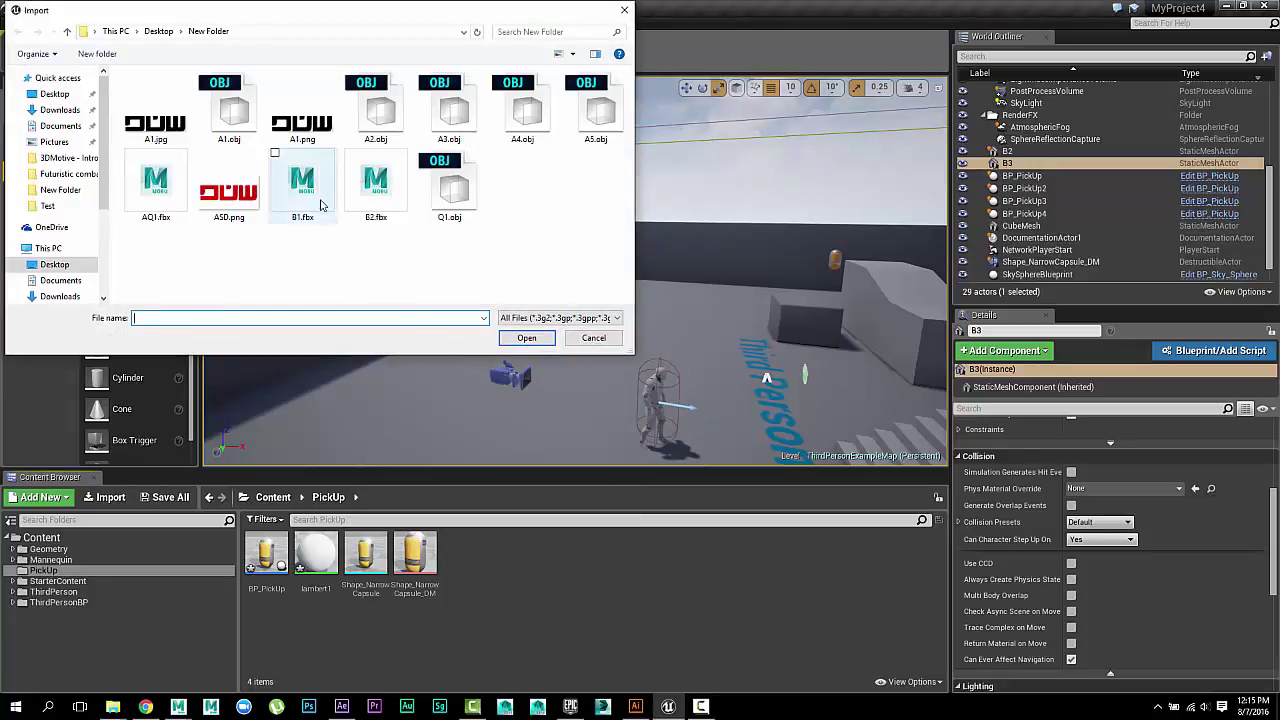
left_click(377, 190)
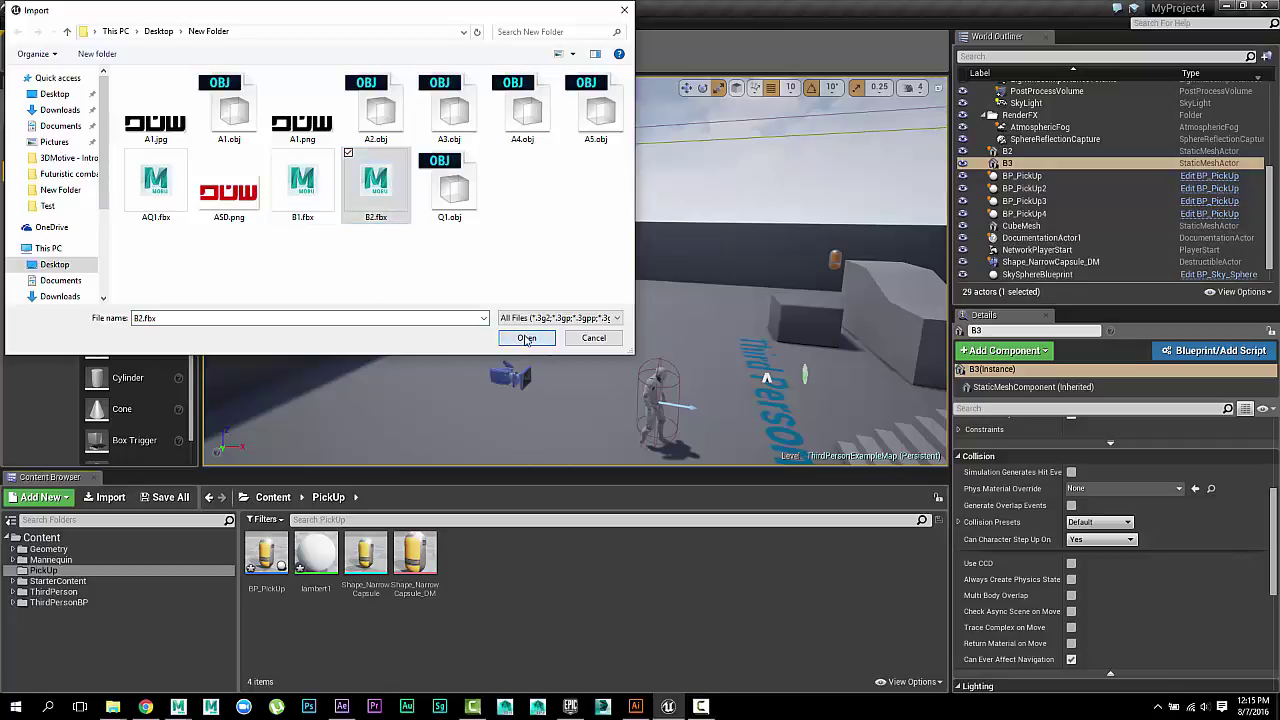
left_click(526, 339)
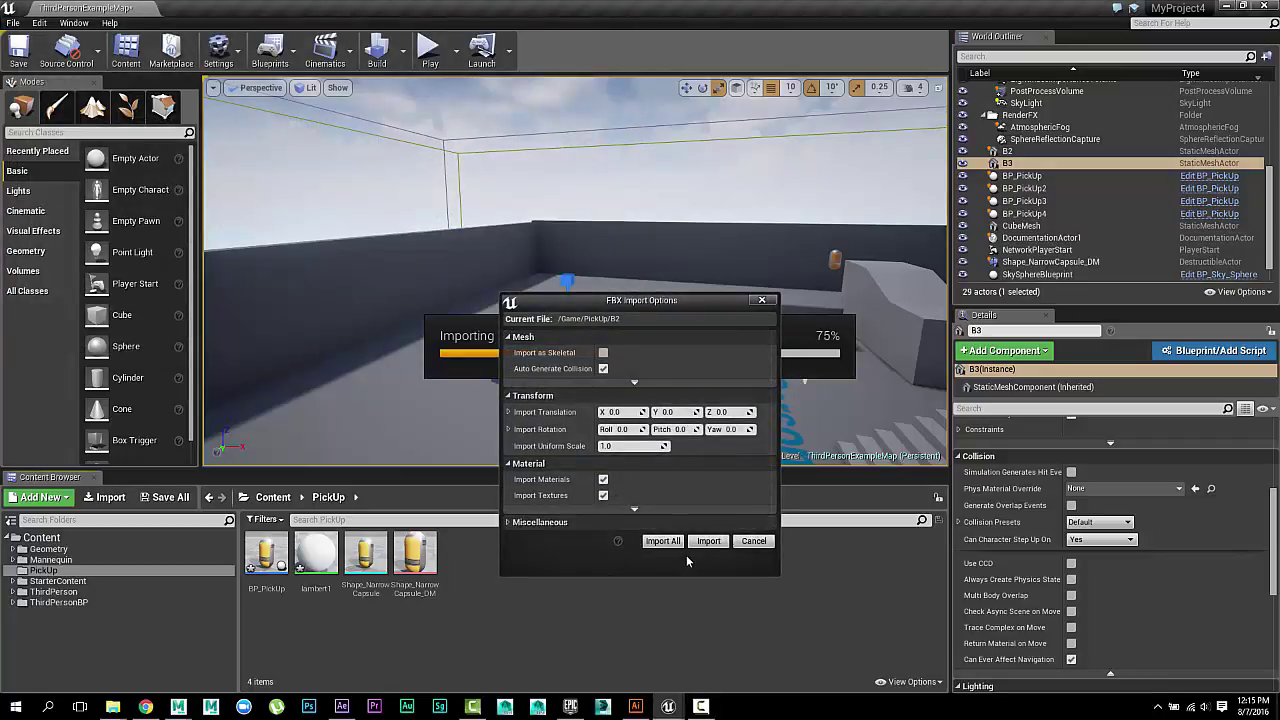
left_click(704, 542)
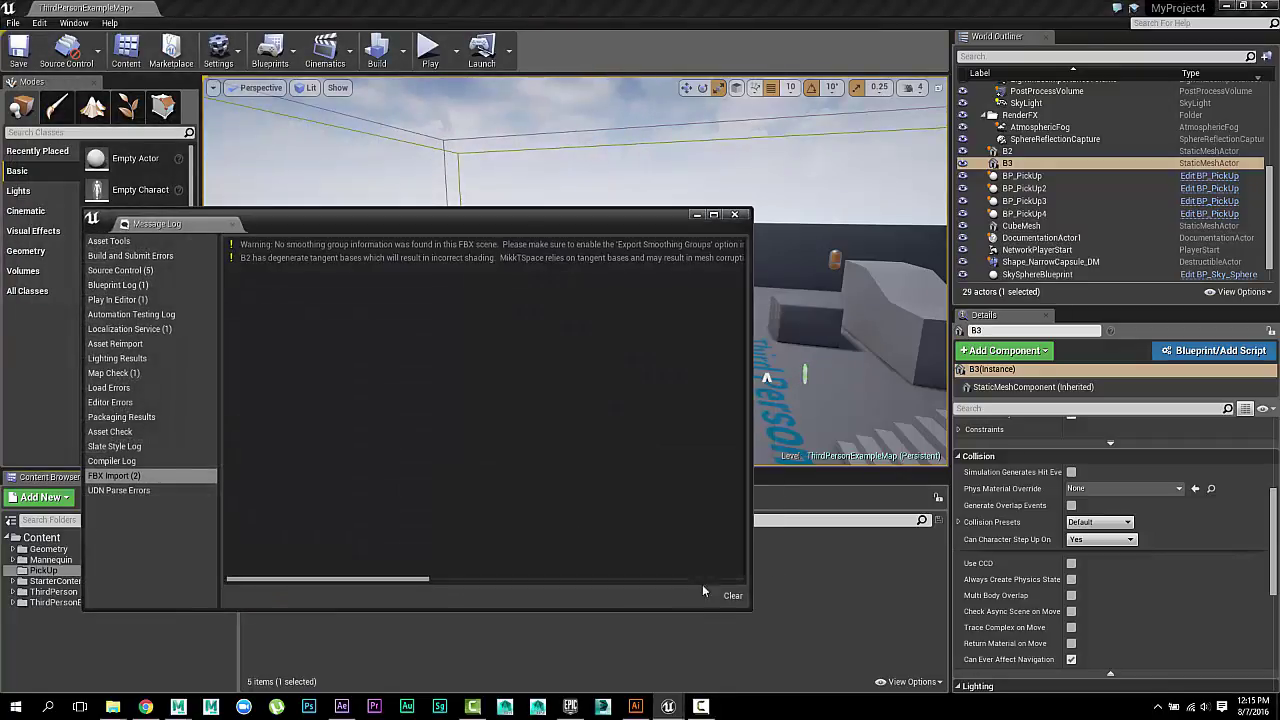
left_click(744, 216)
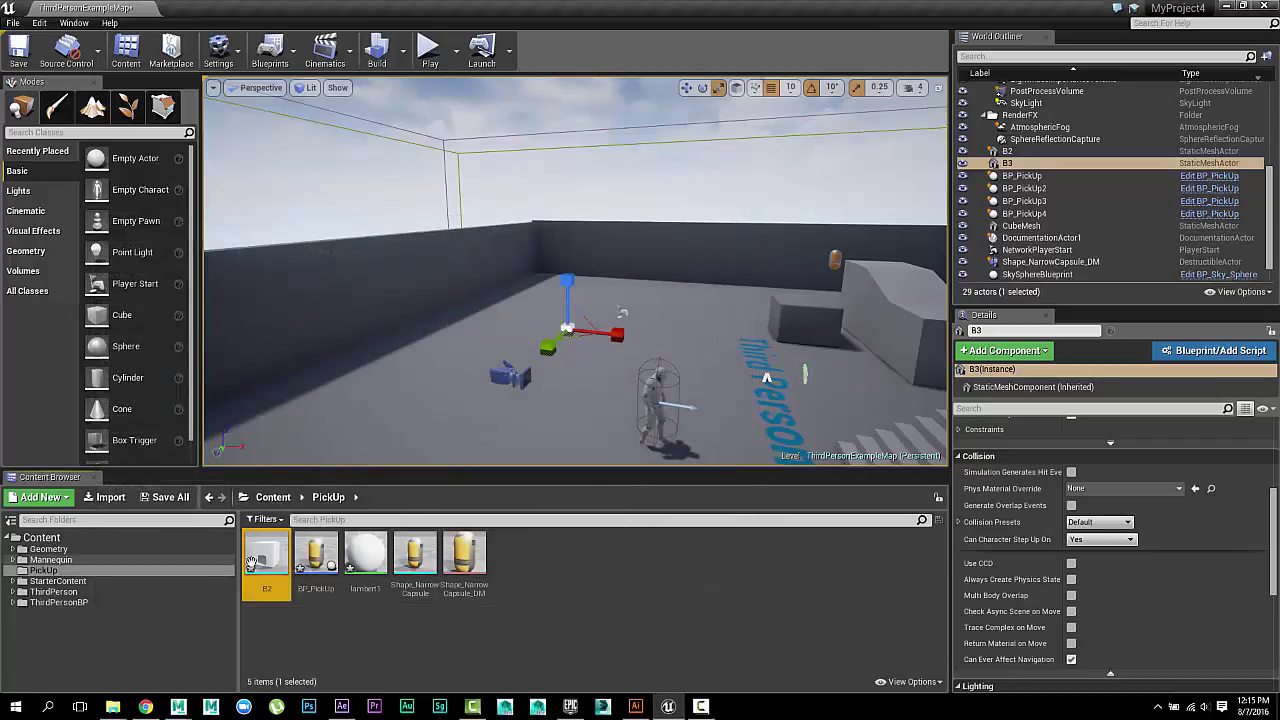
Place the imported B2 mesh on the level floor beside the character and scale it up uniformly to building size.
left_click_drag(255, 560, 530, 320)
left_click_drag(414, 388, 429, 376)
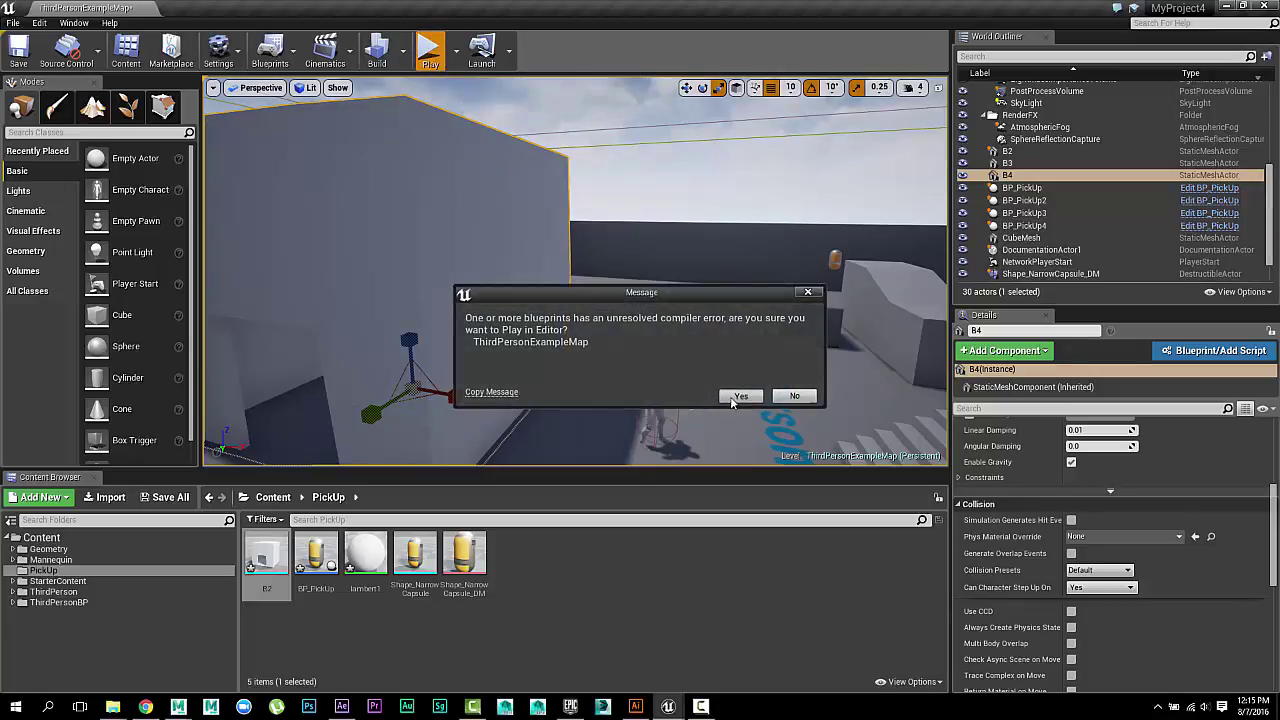
Play the level despite the blueprint compiler error, try to run the character through the new building's doorway, and end the session.
left_click(738, 396)
key("w")
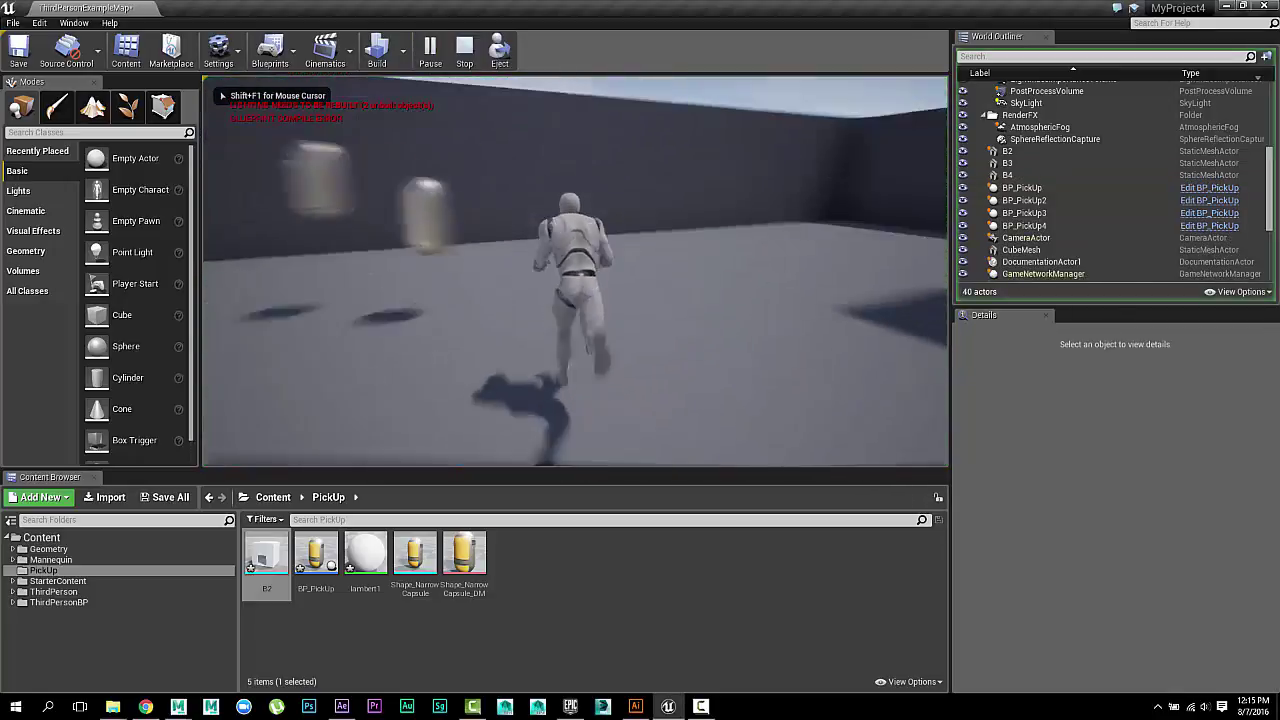
key("w")
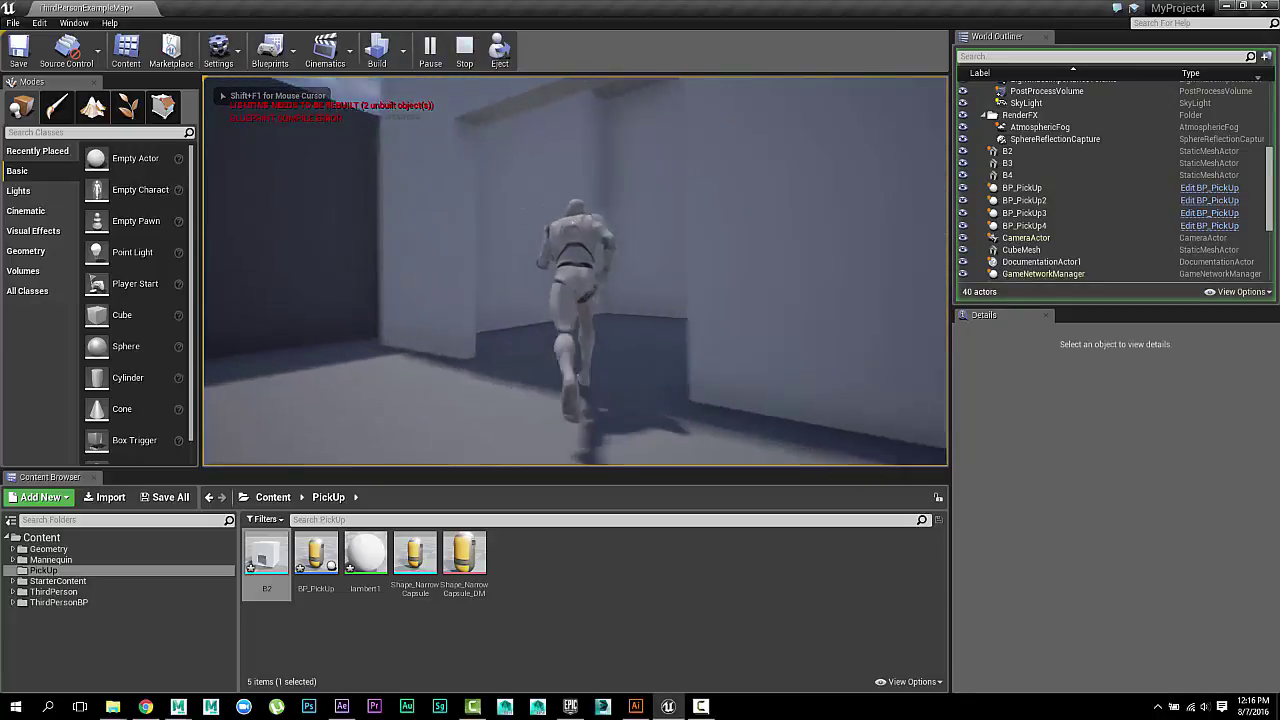
key("w")
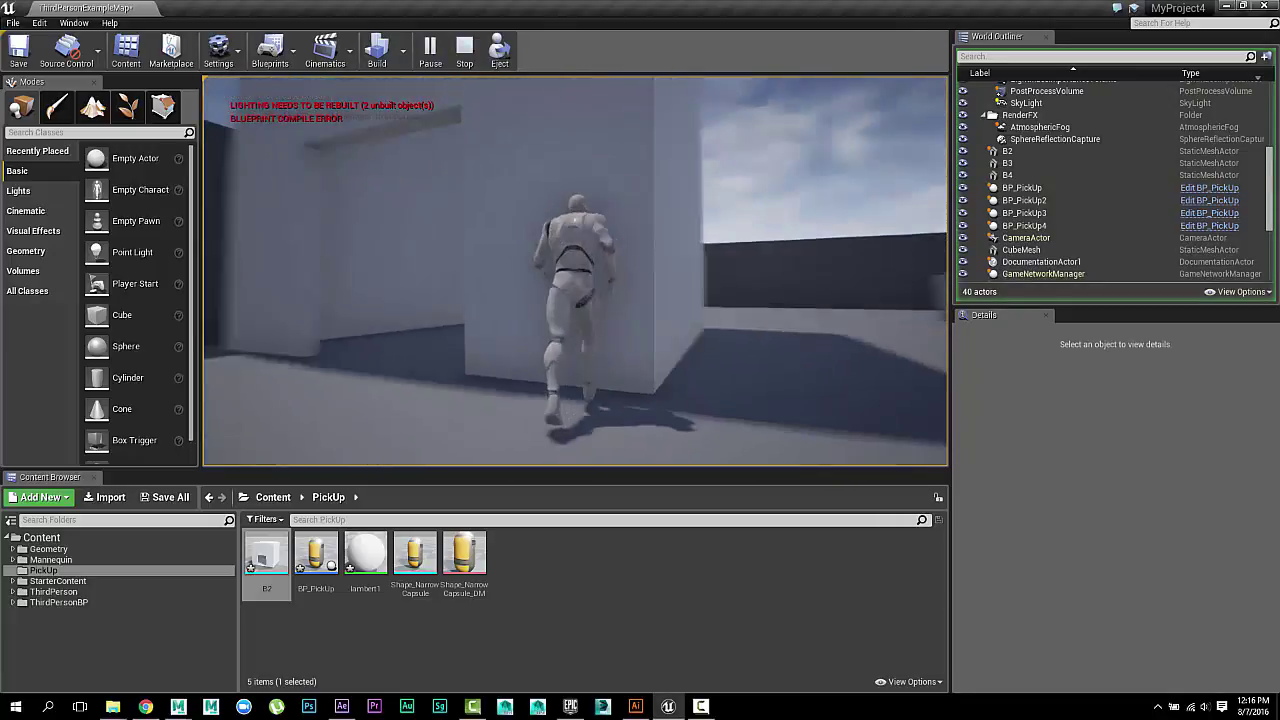
key("w")
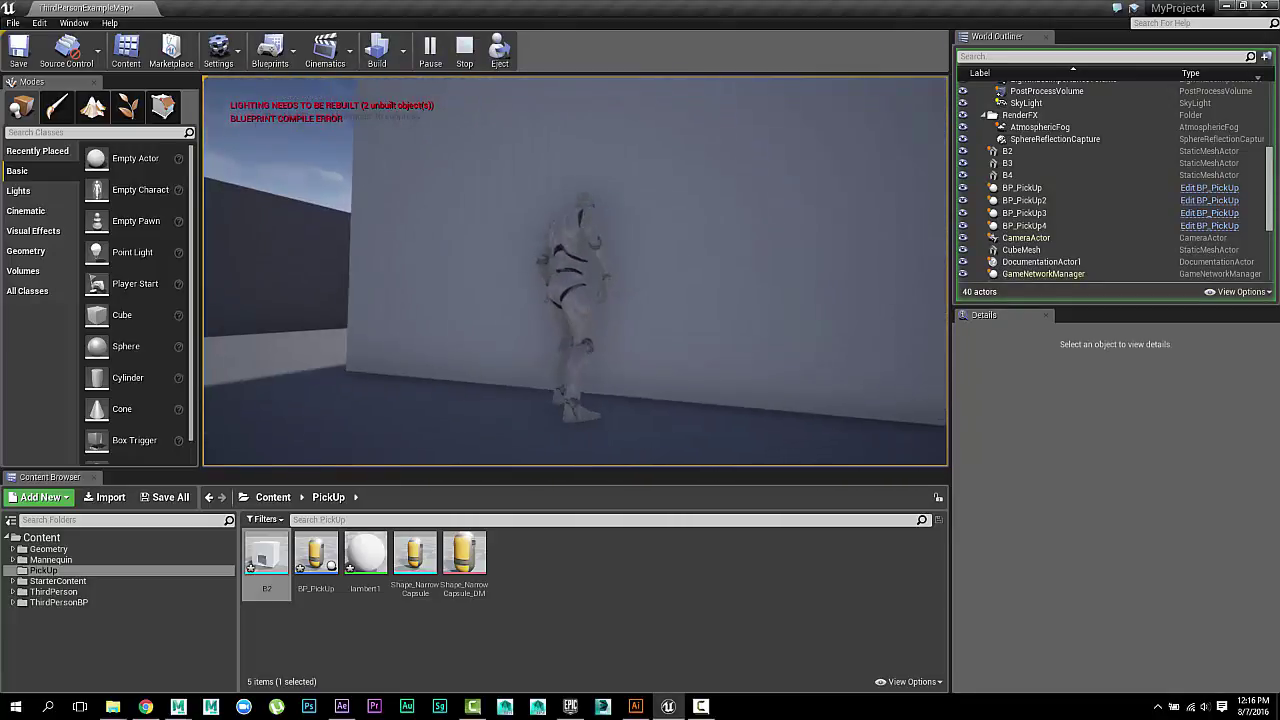
key("w")
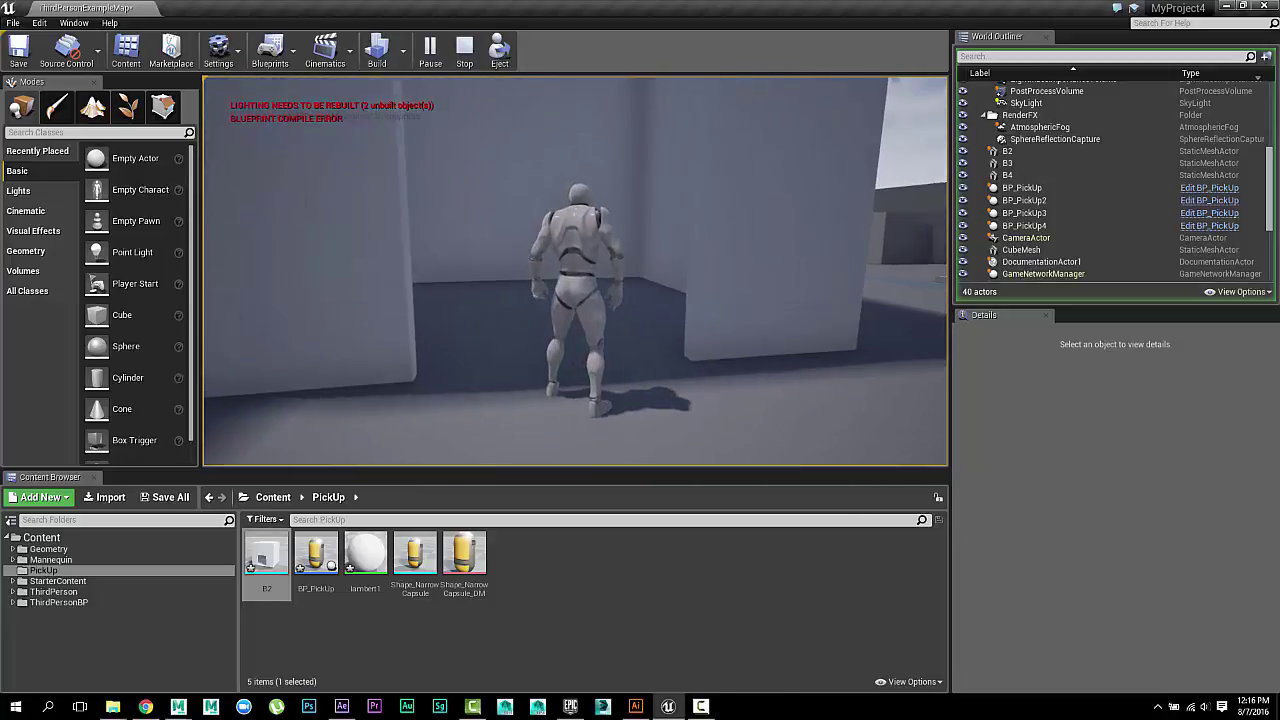
key("Escape")
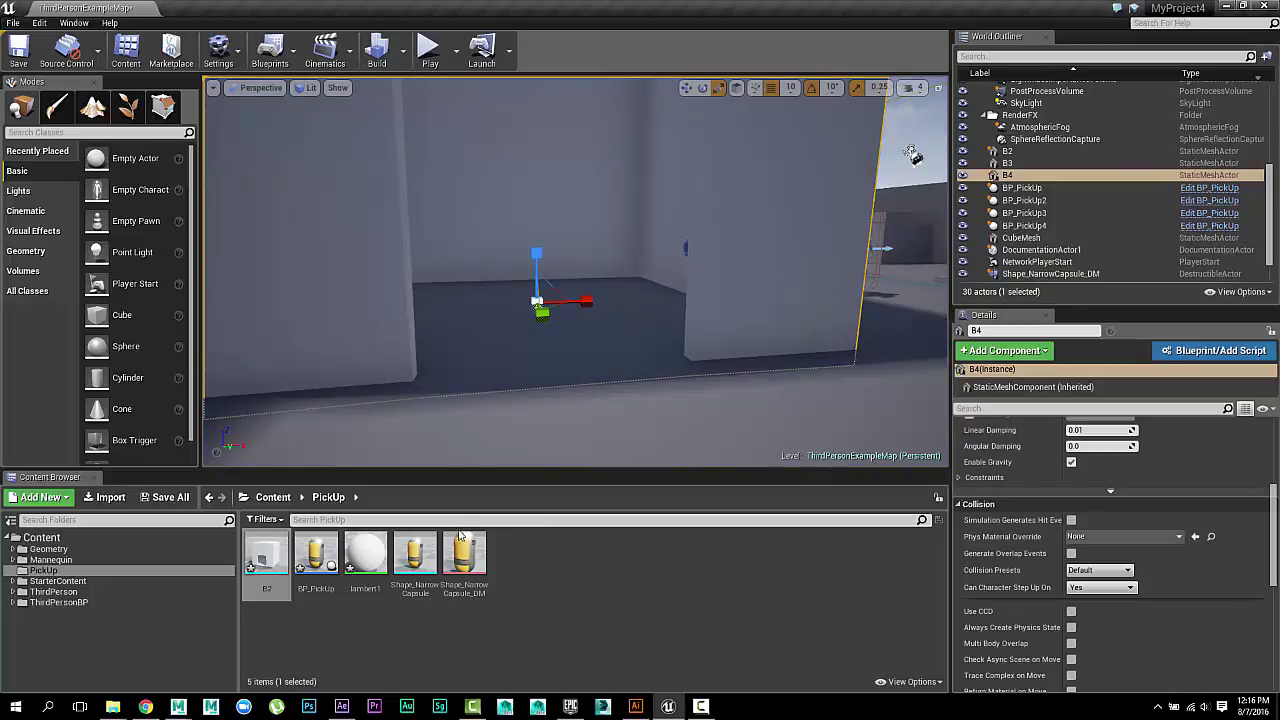
Set the B2 static mesh's Collision Complexity to Use Complex Collision As Simple, save it, and close the mesh editor.
double_click(268, 560)
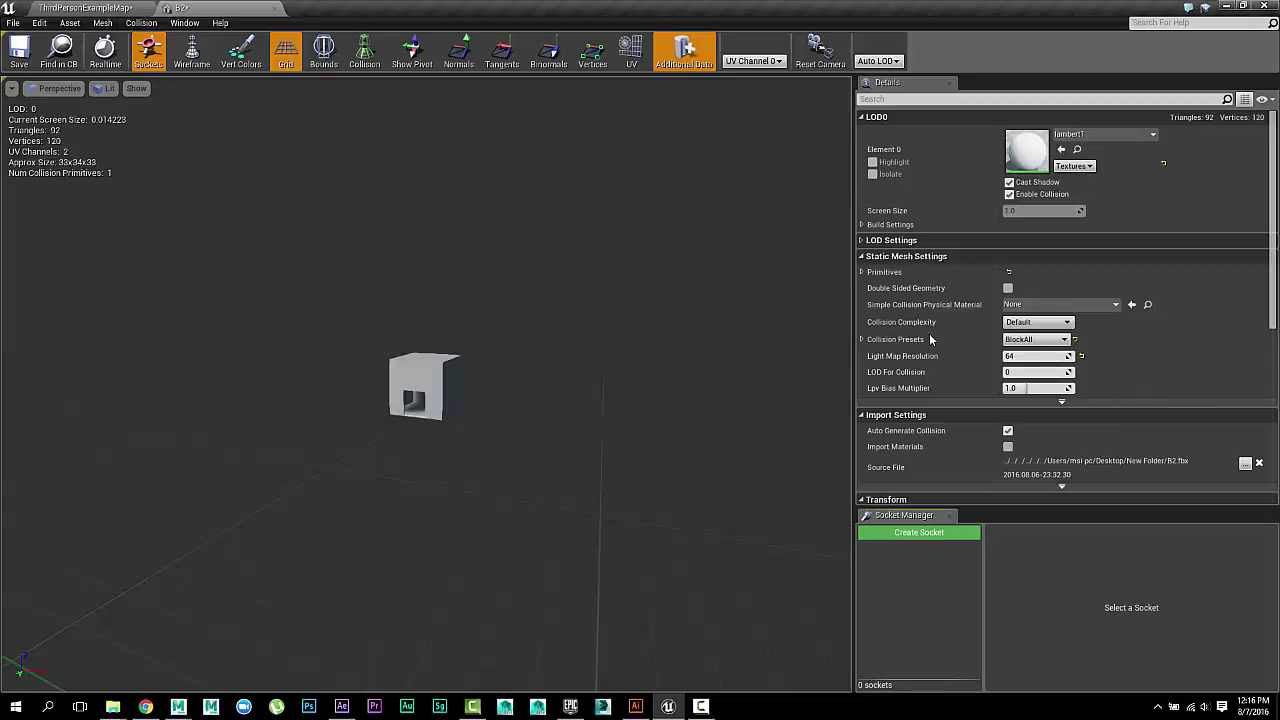
left_click(1029, 323)
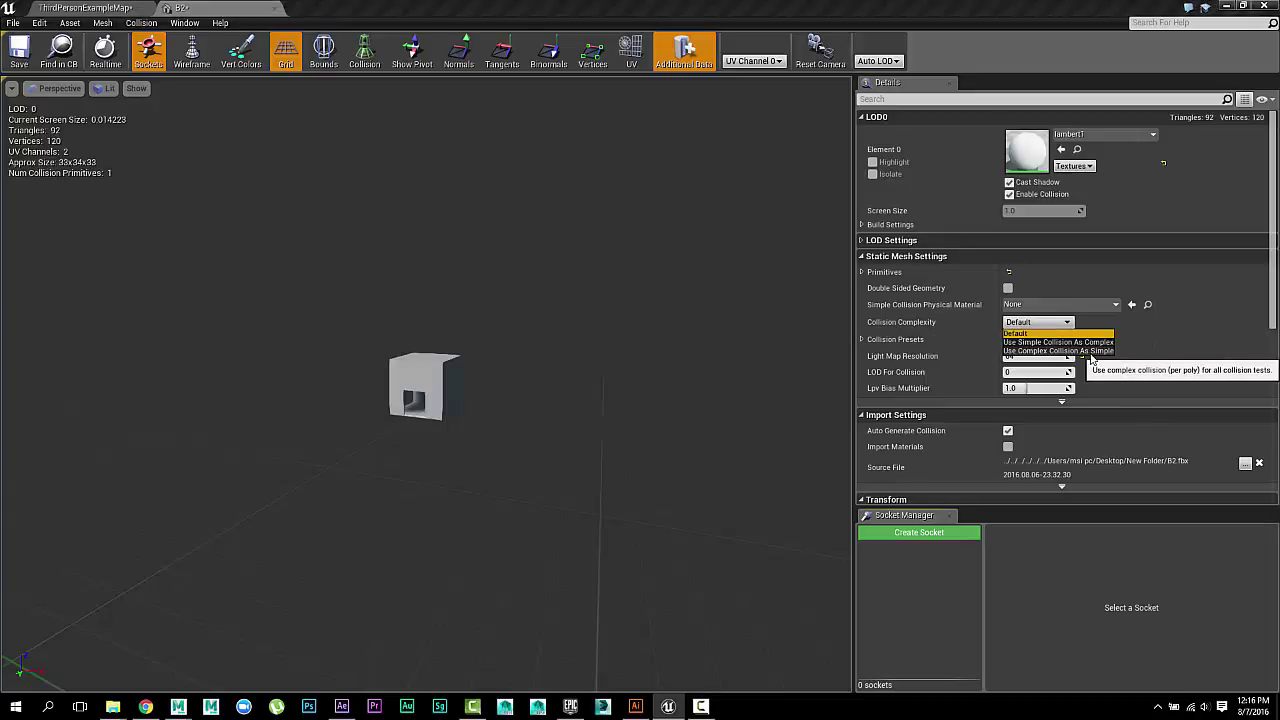
left_click(1058, 351)
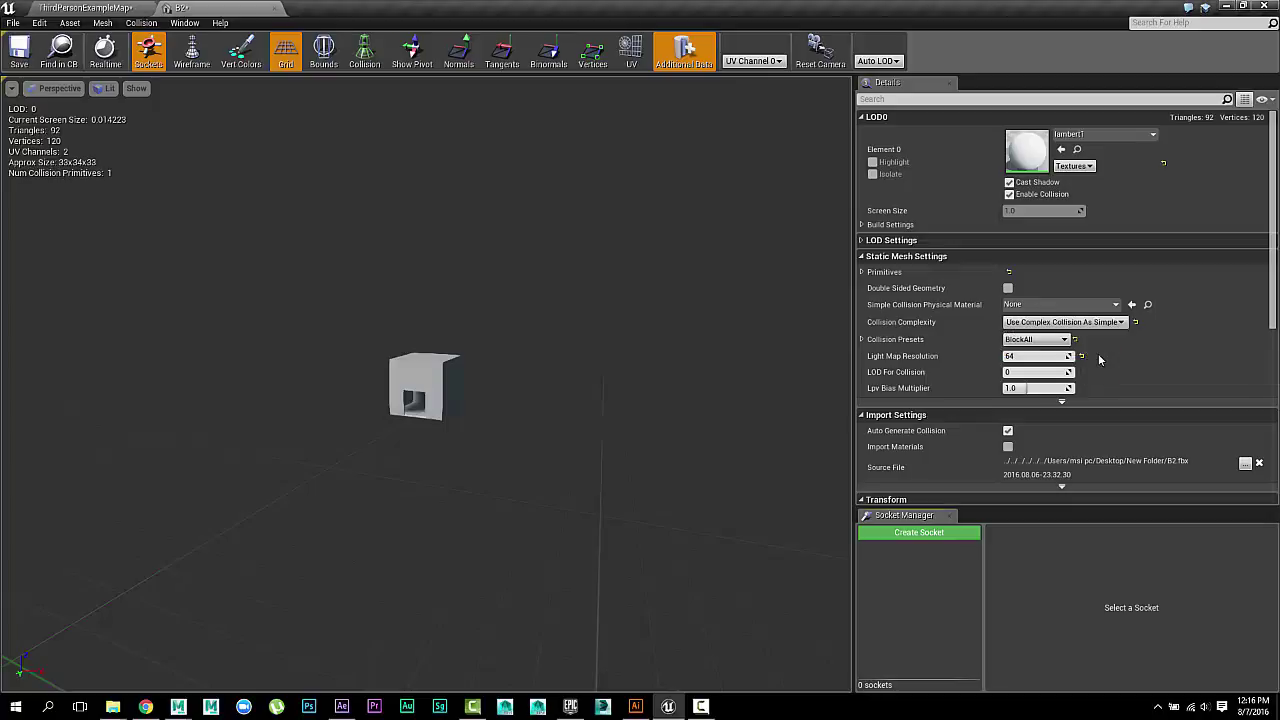
left_click(20, 62)
left_click(274, 9)
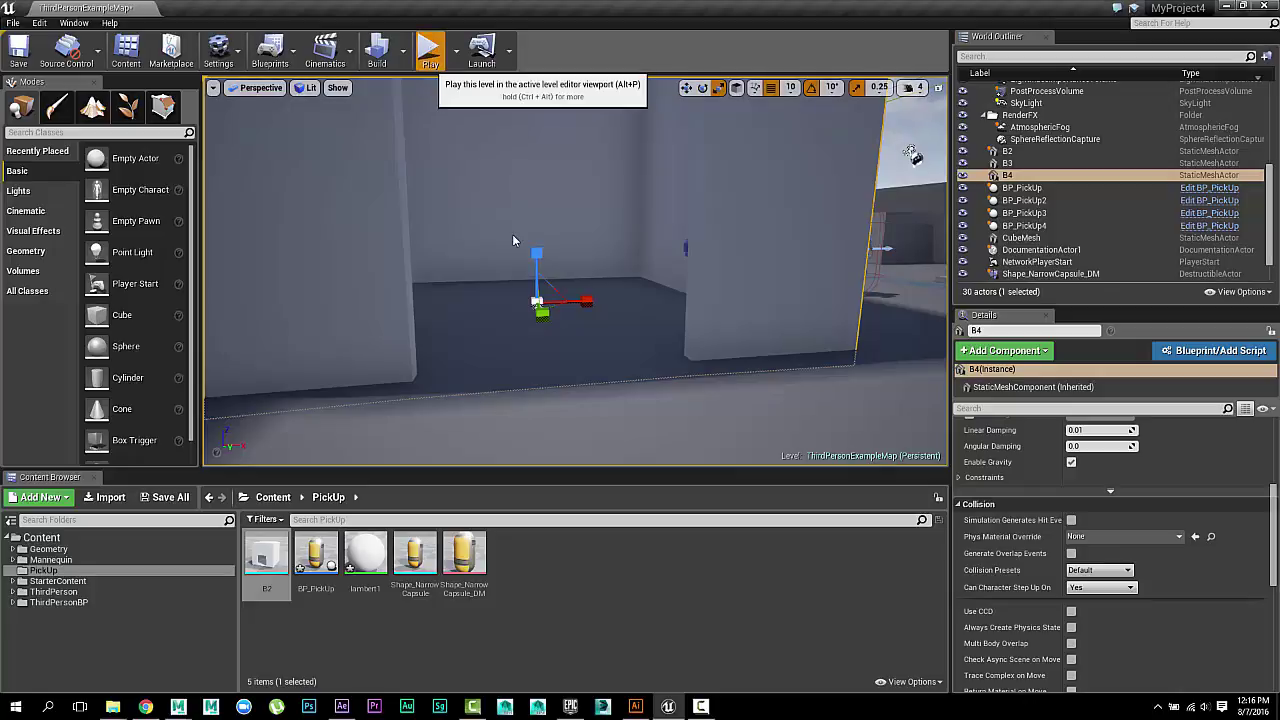
Play the level again, run the character into the new building and back out through its doorway, and stop playing.
left_click(740, 397)
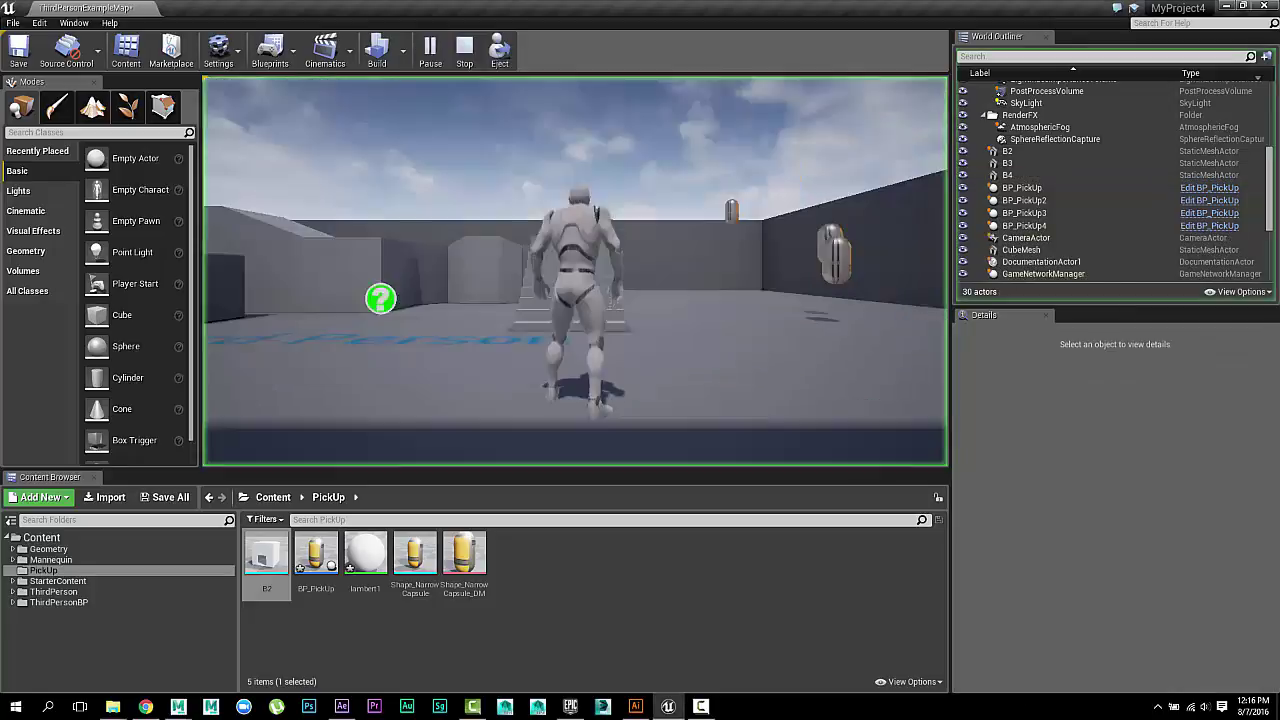
key("w")
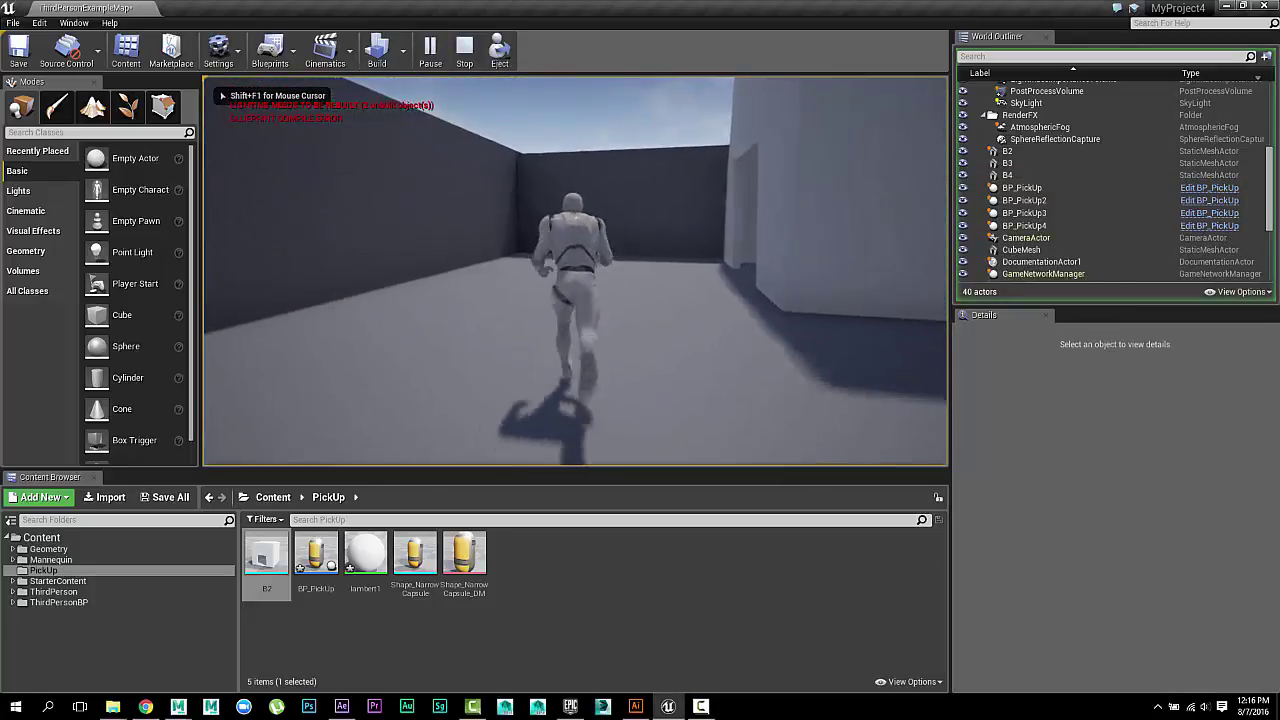
key("w")
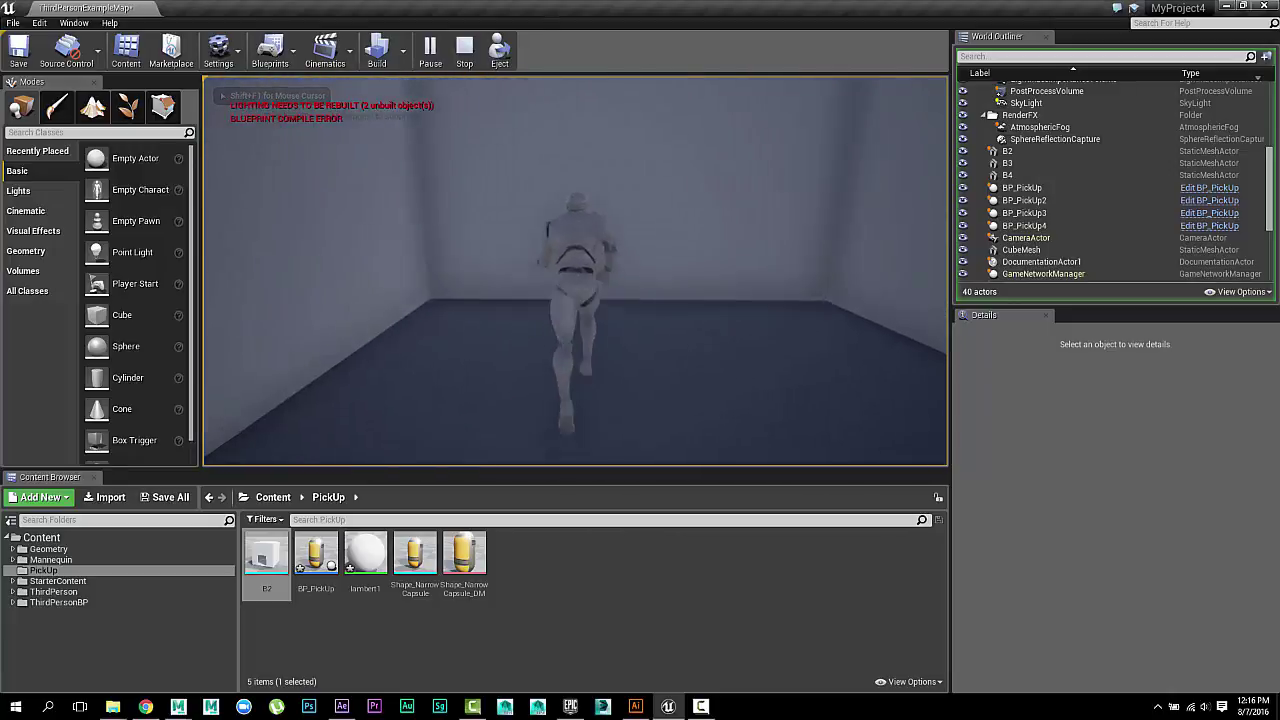
key("w")
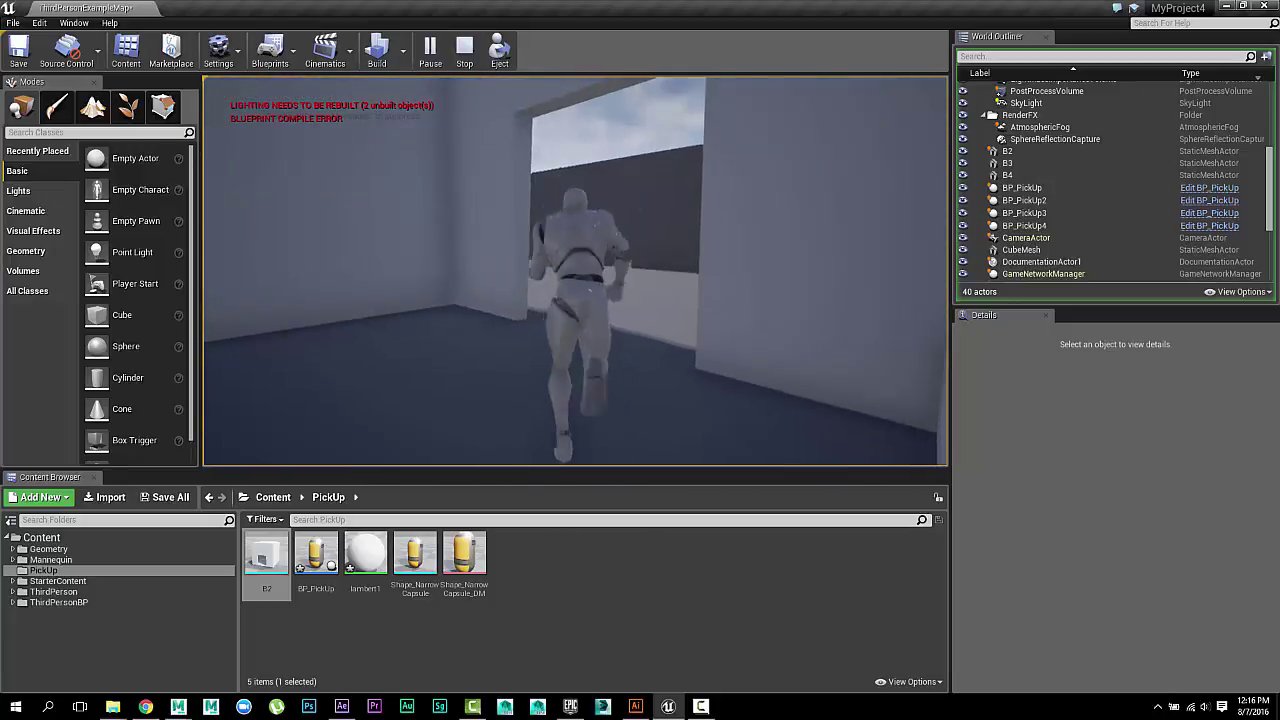
key("w")
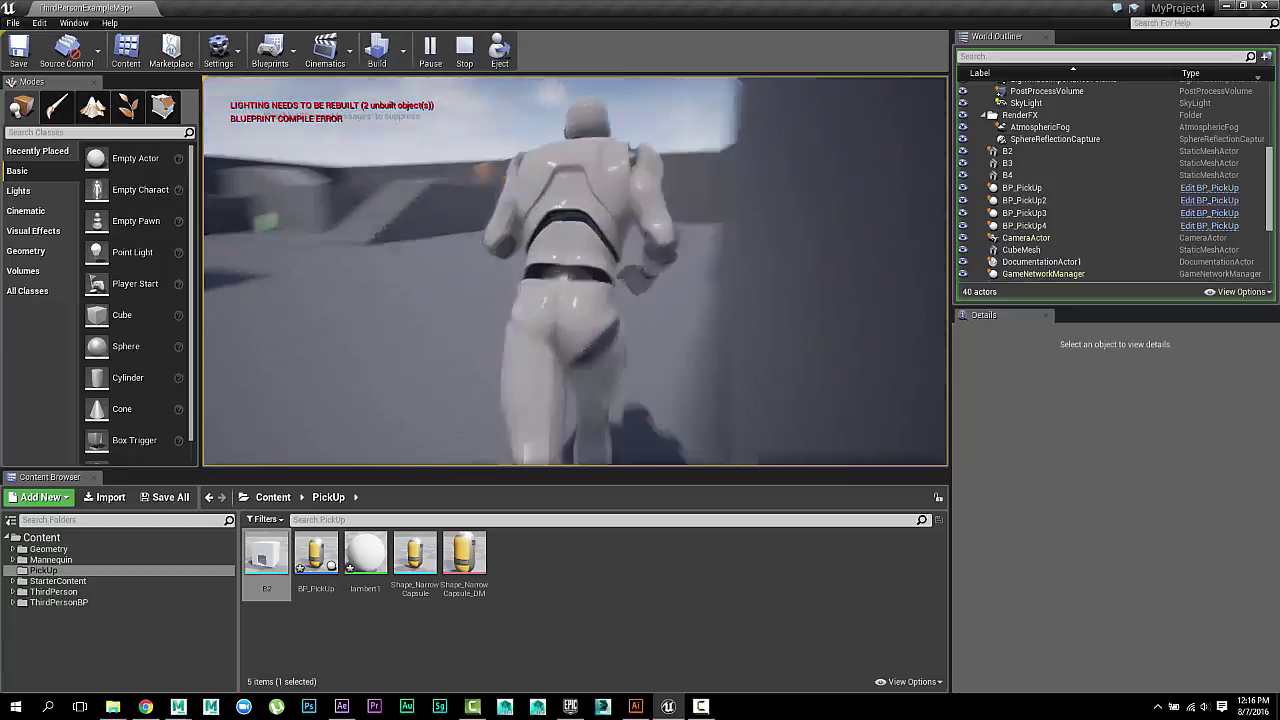
key("grave")
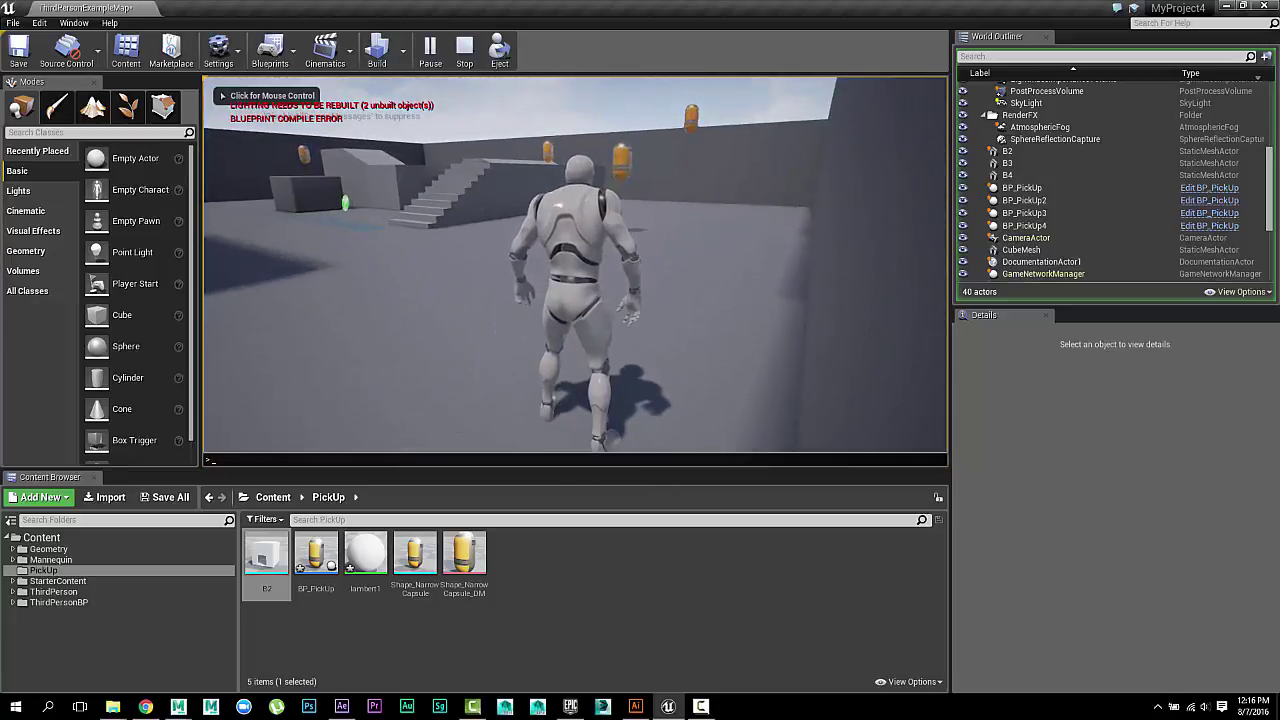
key("Escape")
key("Escape")
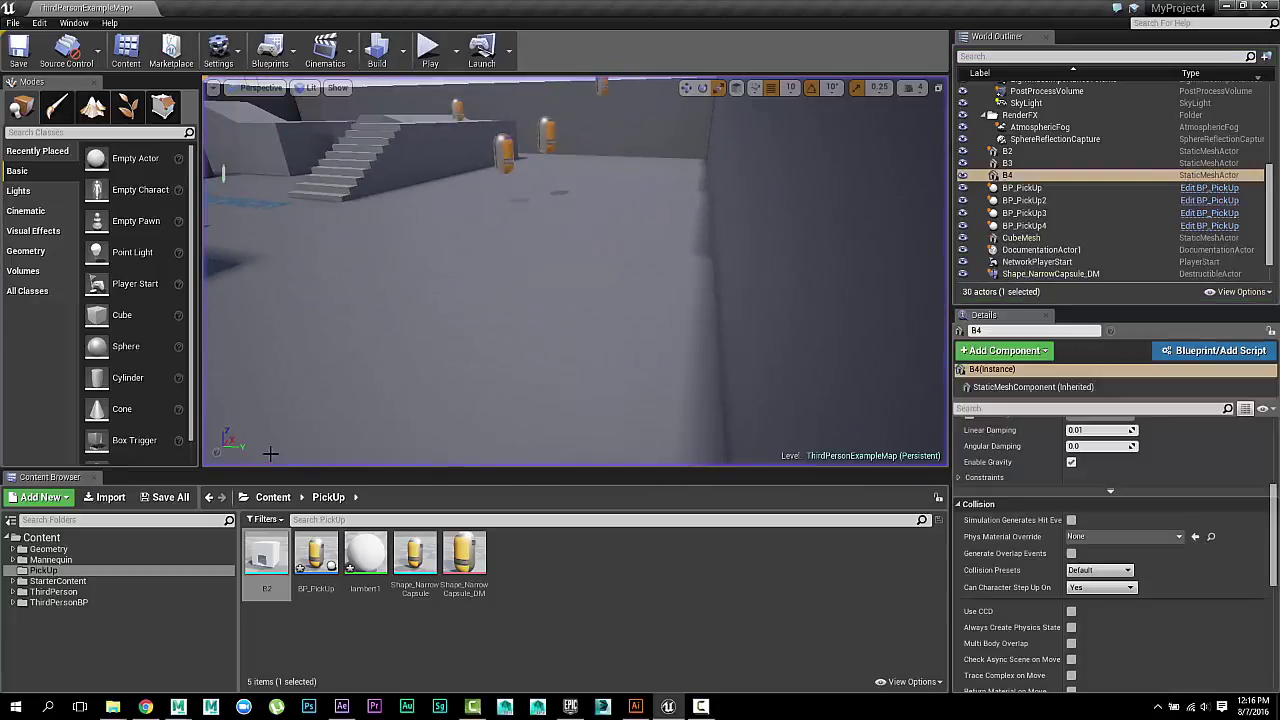
Move the Shape_NarrowCapsule_DM destructible capsule from the open floor into the new building.
left_click(504, 154)
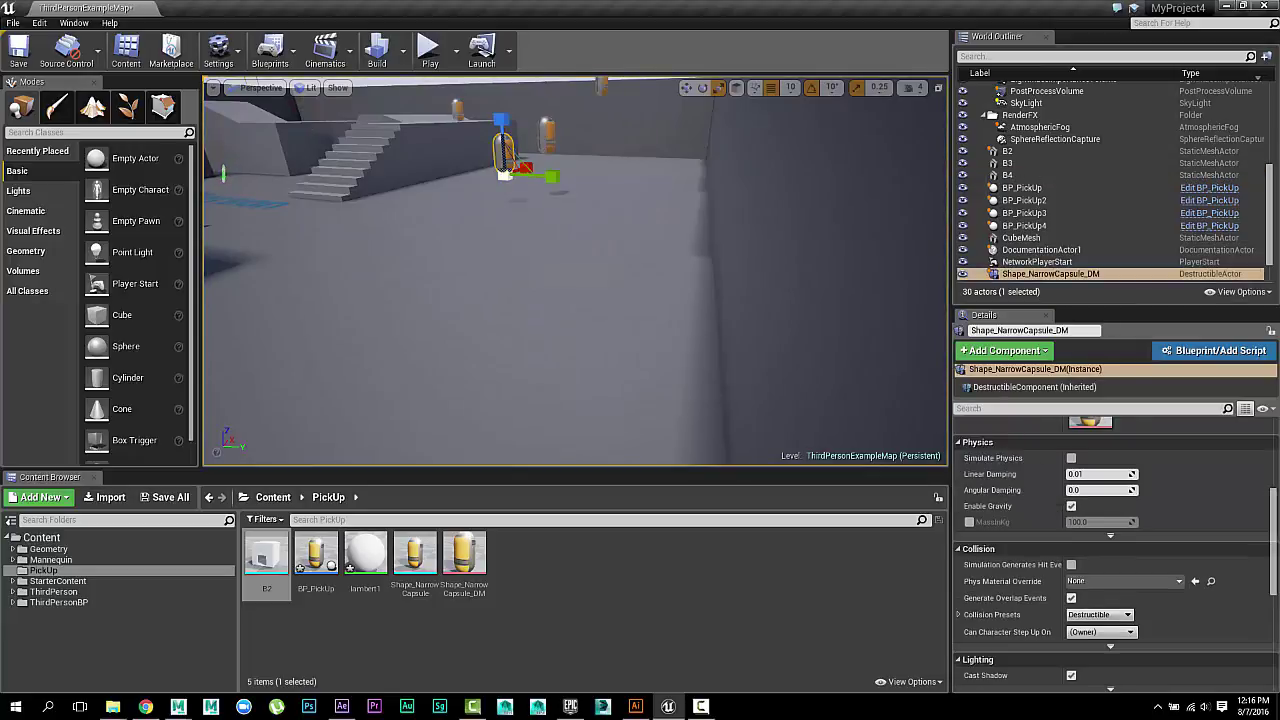
right_click_drag(493, 274, 375, 274)
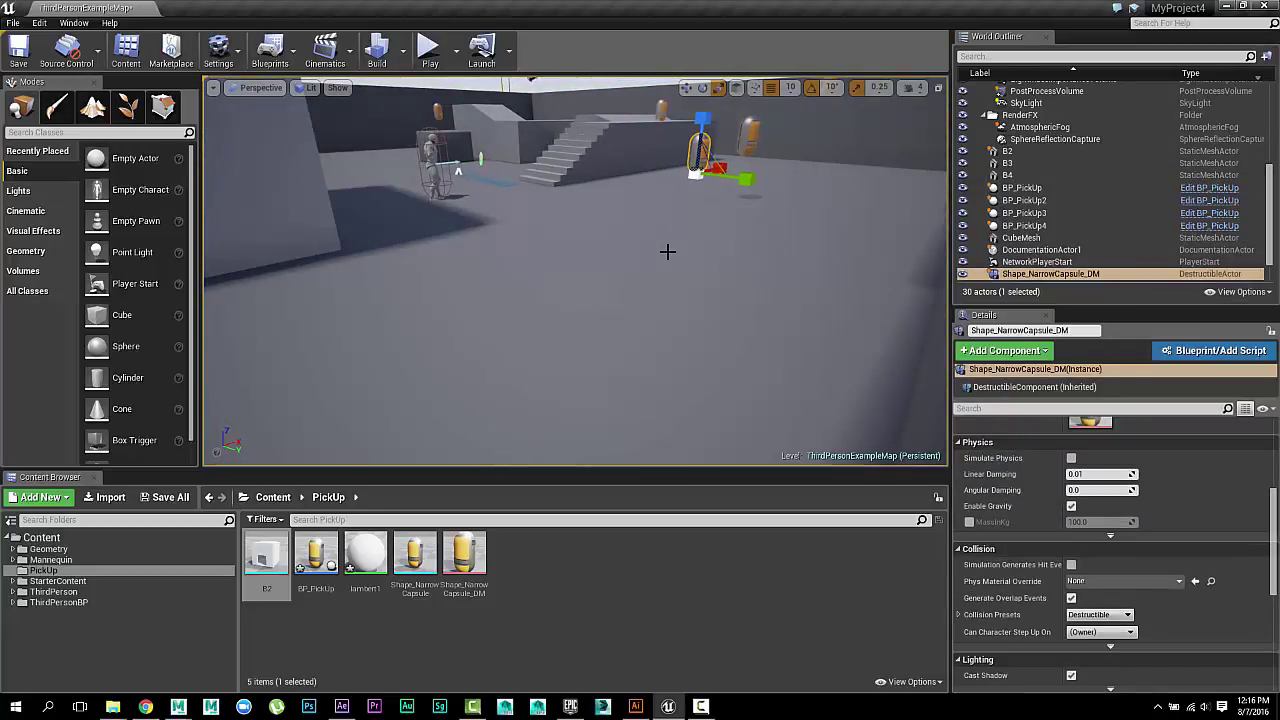
left_click_drag(722, 165, 344, 304)
right_click_drag(414, 344, 469, 356)
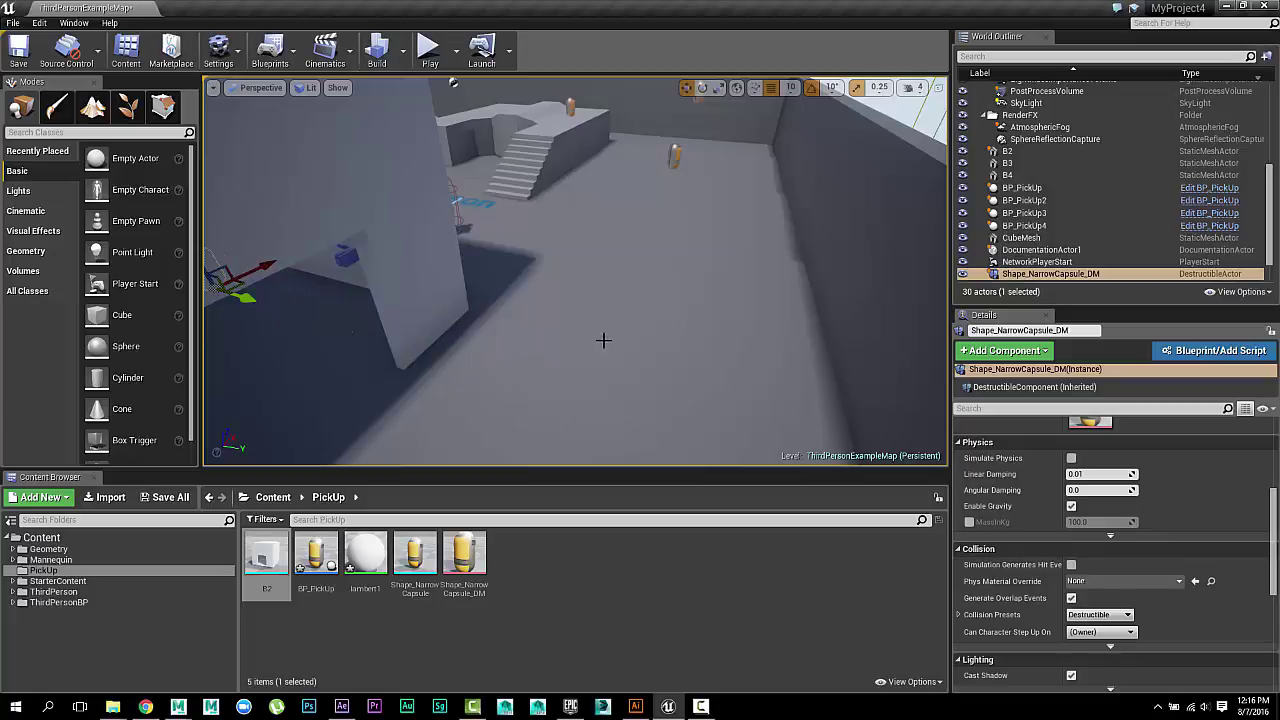
right_click_drag(603, 340, 612, 300)
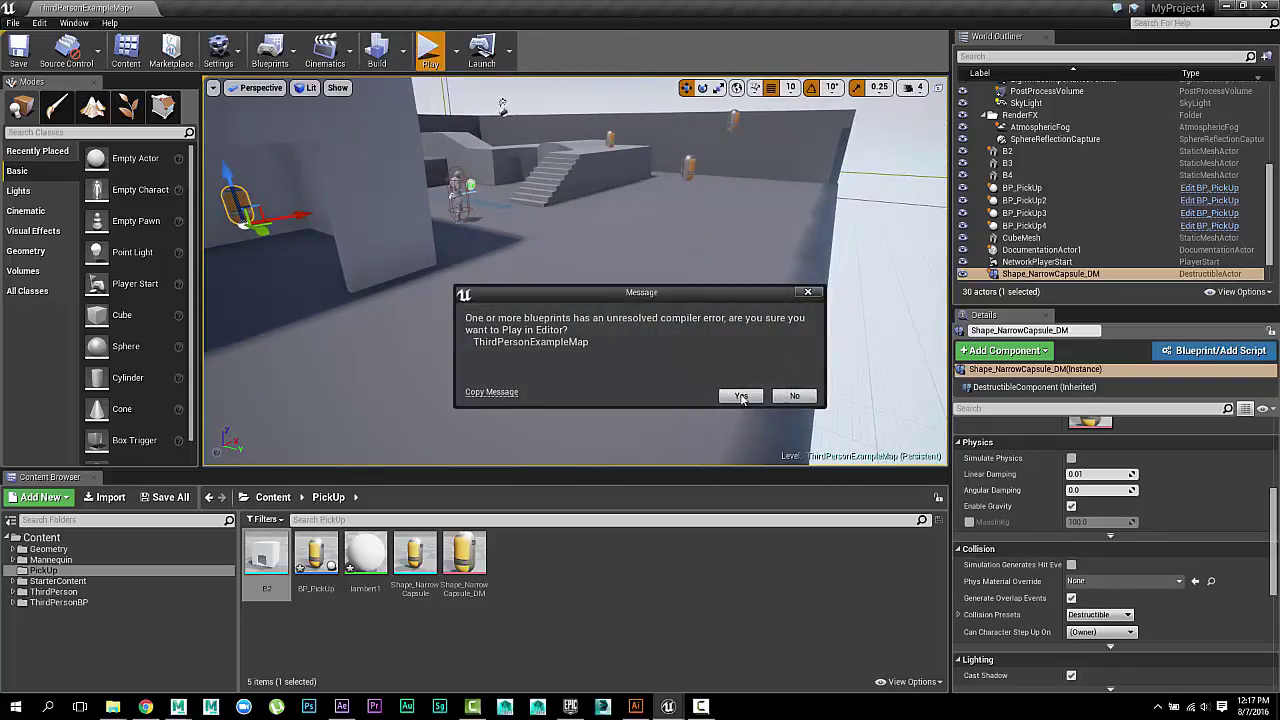
Play the level, shatter the destructible capsule inside the new building, and run the character back outside.
left_click(741, 396)
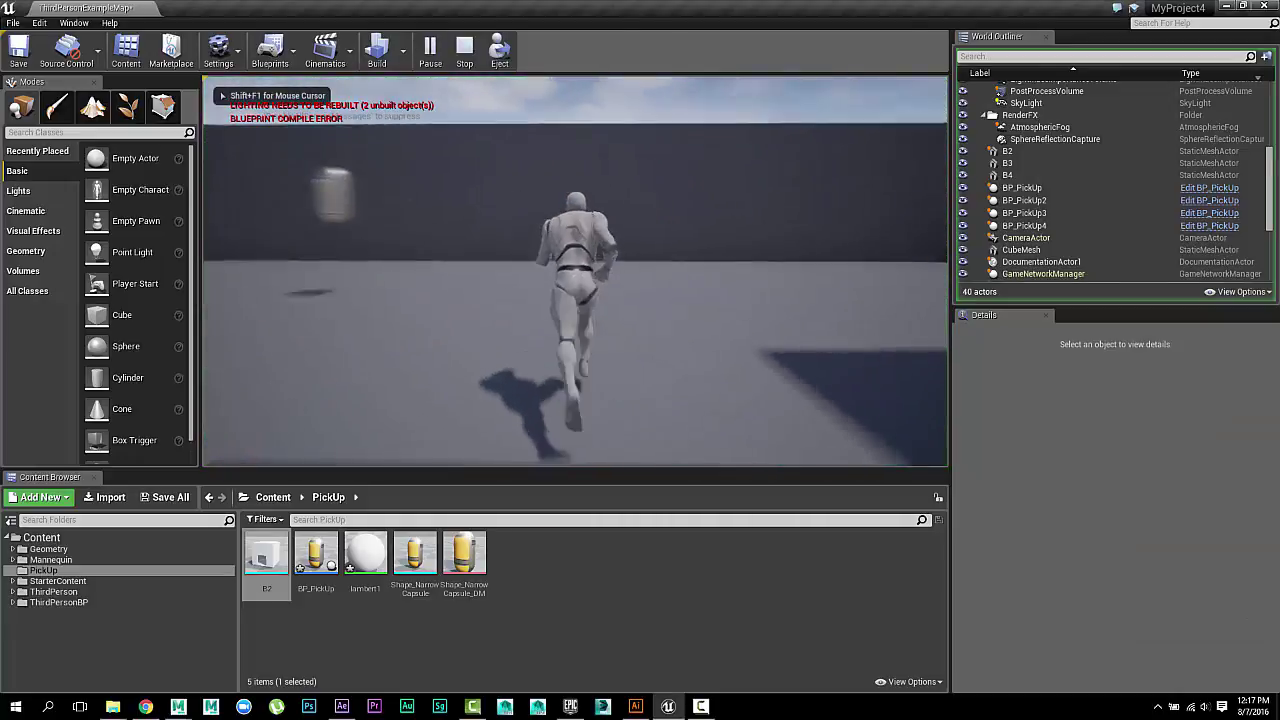
key("w")
key("w")
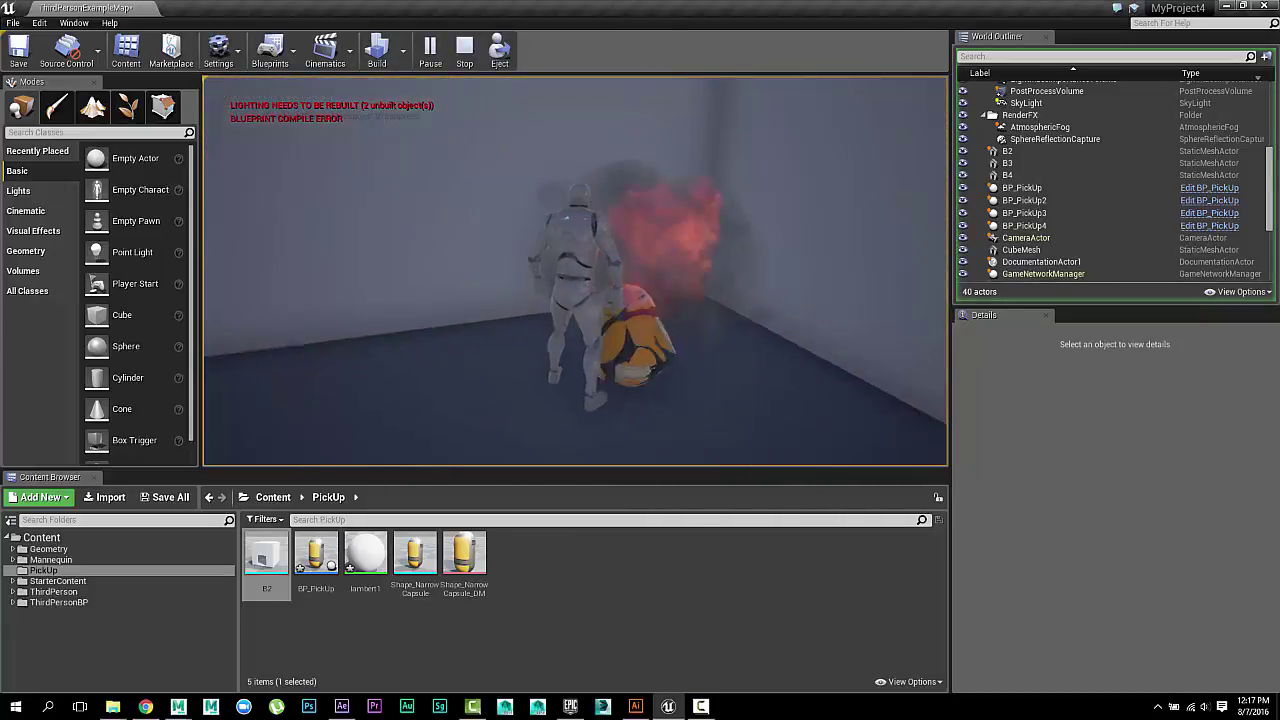
key("w")
key("w")
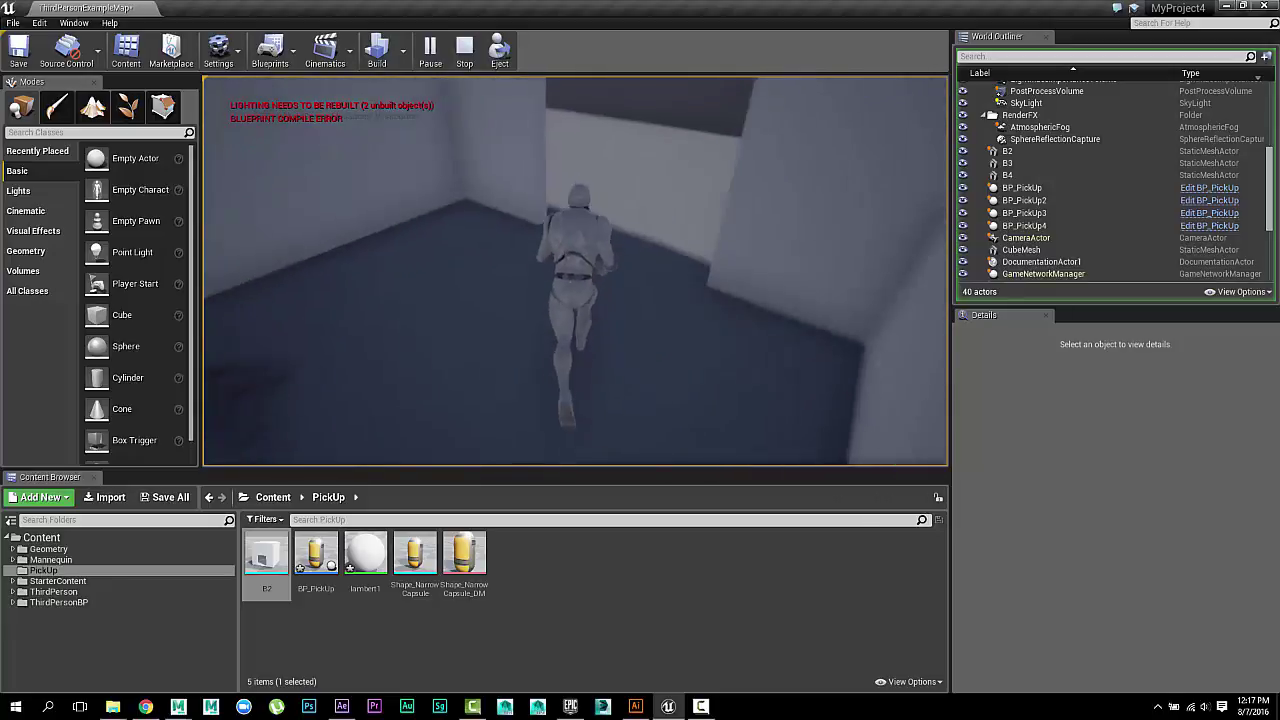
key("w")
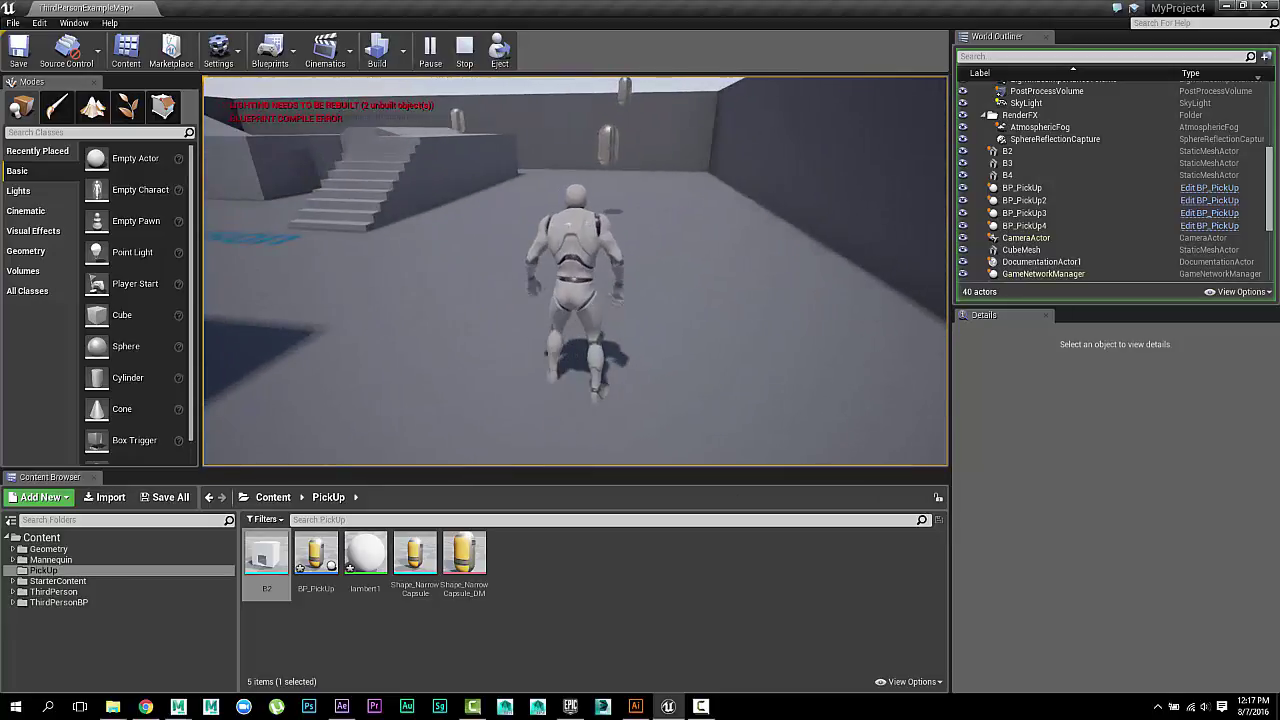